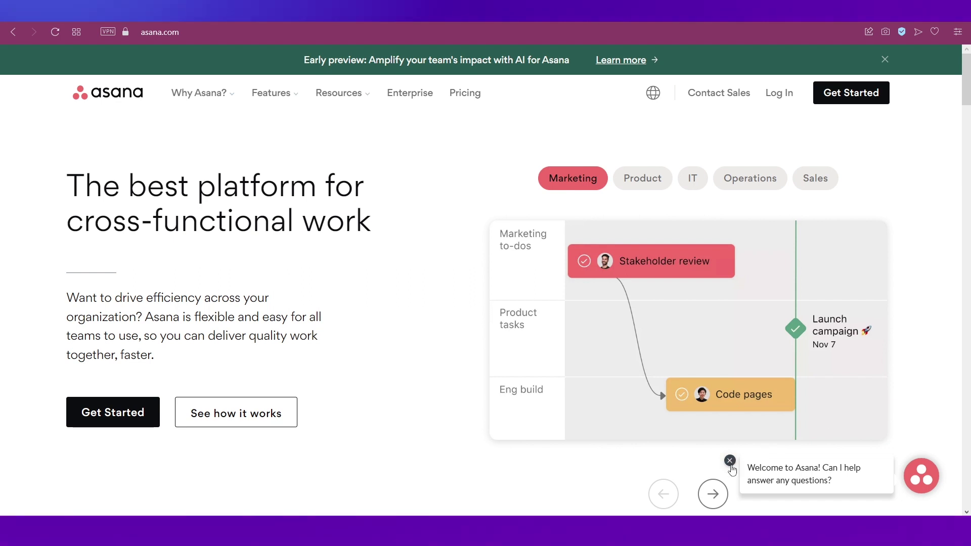
- Cycle the homepage showcase forward to Sales, then back through Operations, IT and Product to Marketing
click(713, 495)
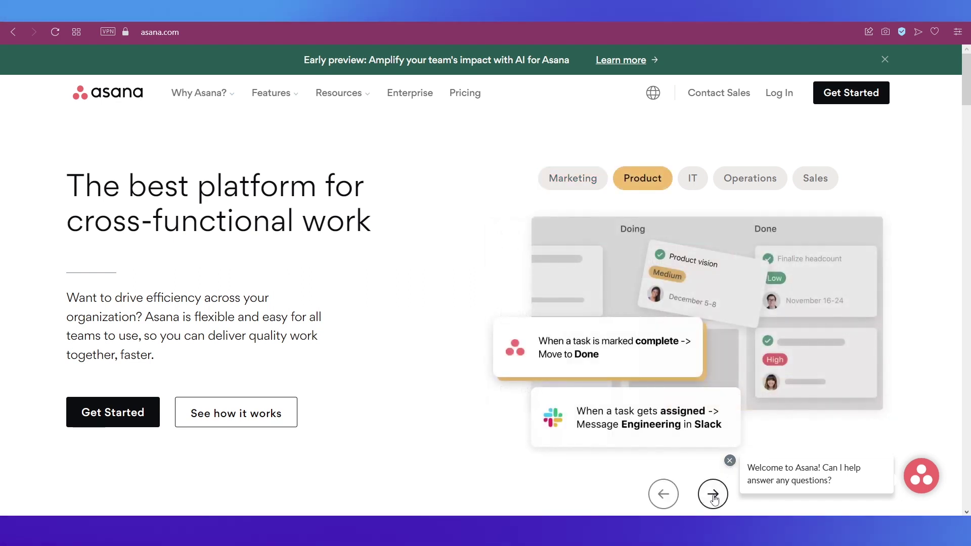
click(714, 495)
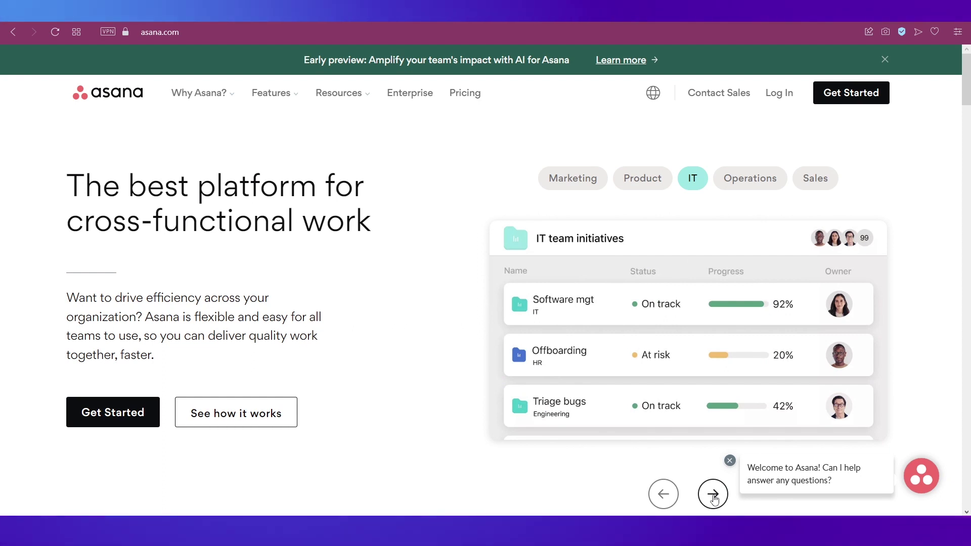
click(713, 495)
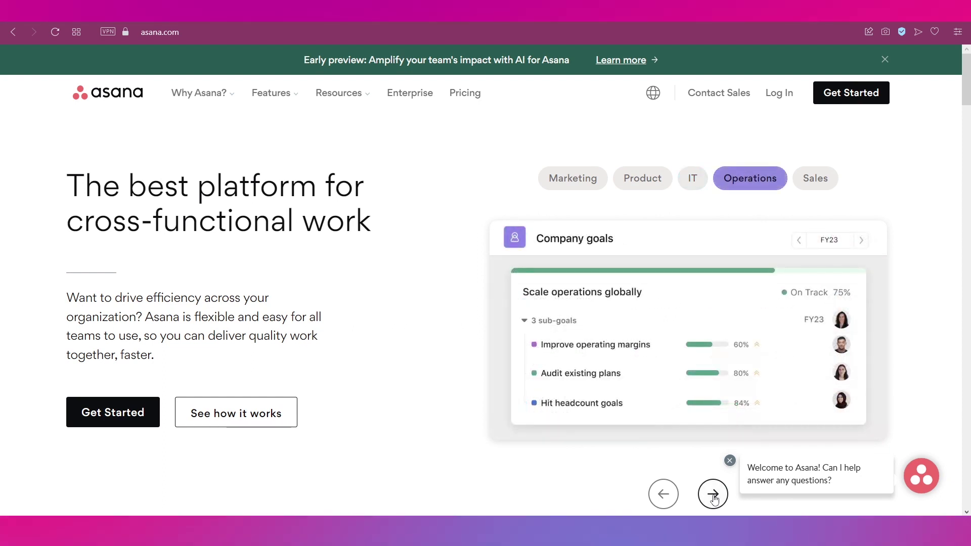
click(713, 494)
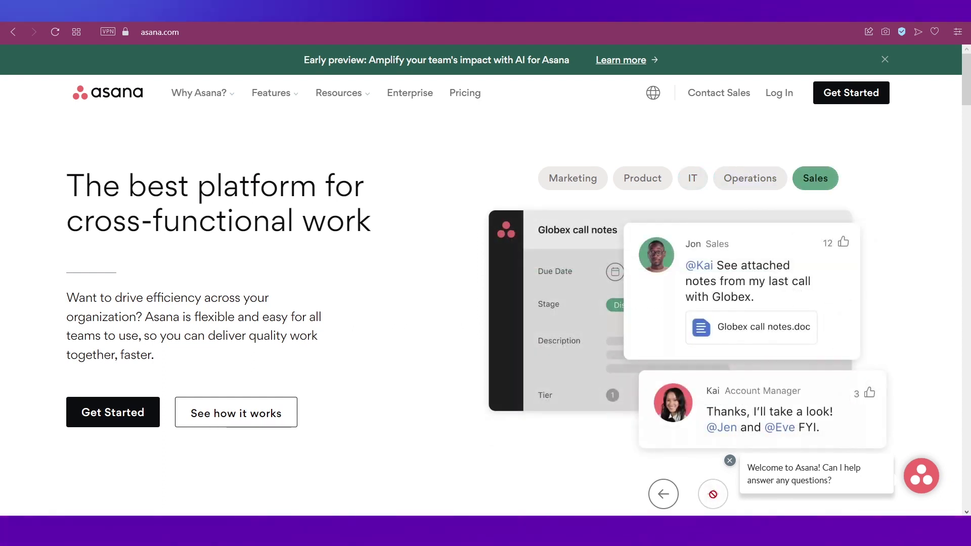
click(663, 494)
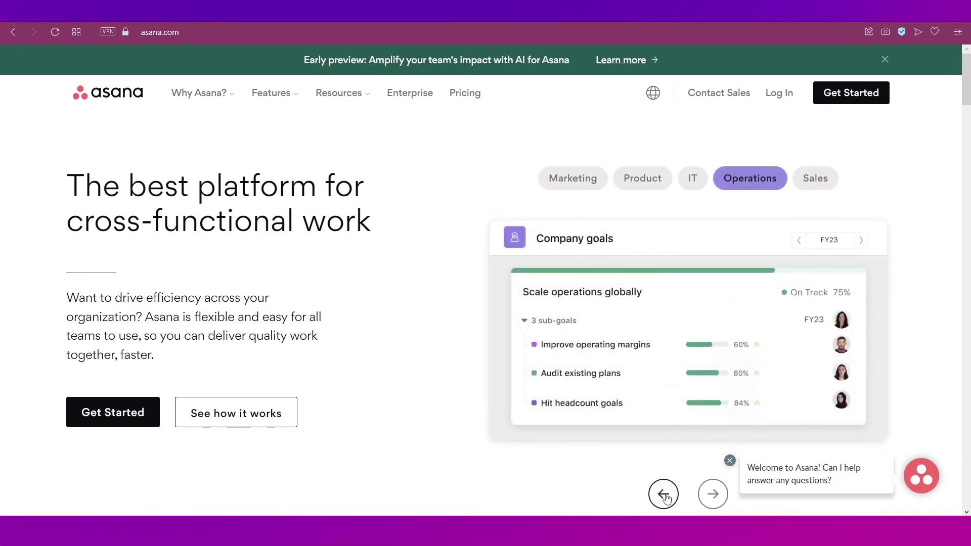
click(663, 494)
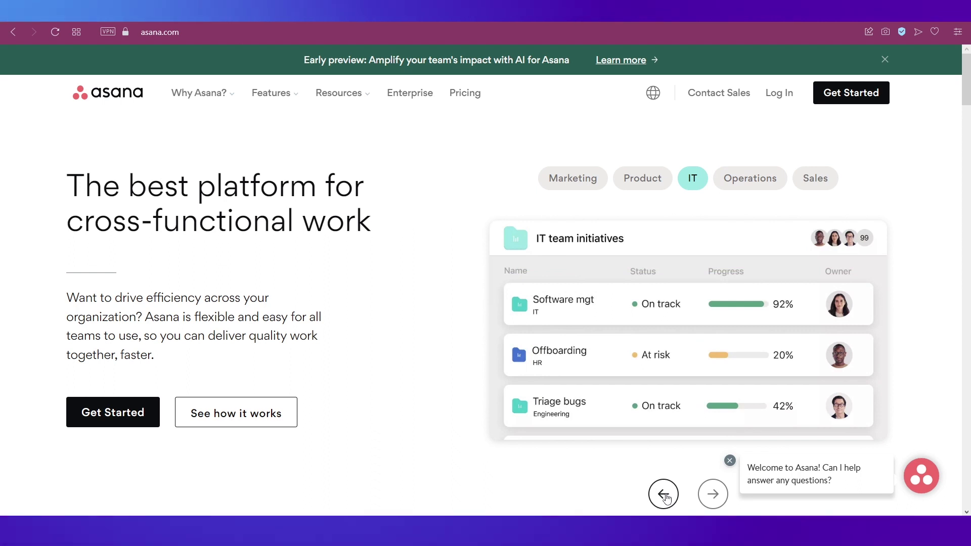
click(665, 496)
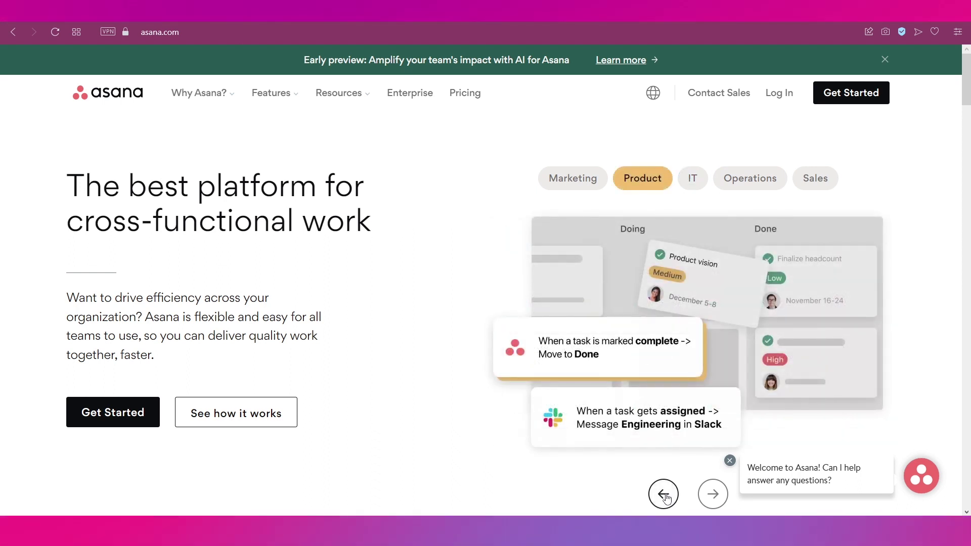
click(665, 497)
scroll(665, 494, down, 3)
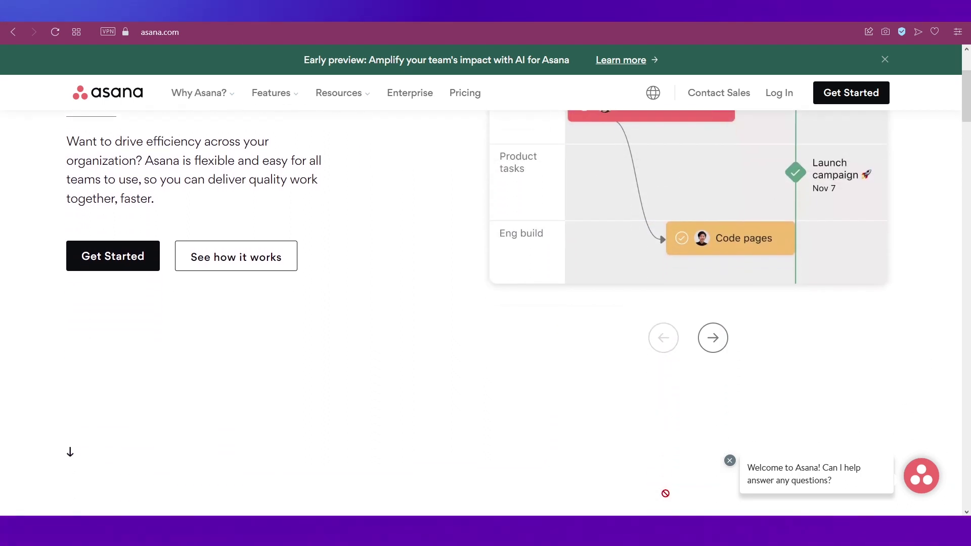
scroll(666, 497, down, 3)
scroll(667, 498, down, 2)
scroll(667, 498, down, 2)
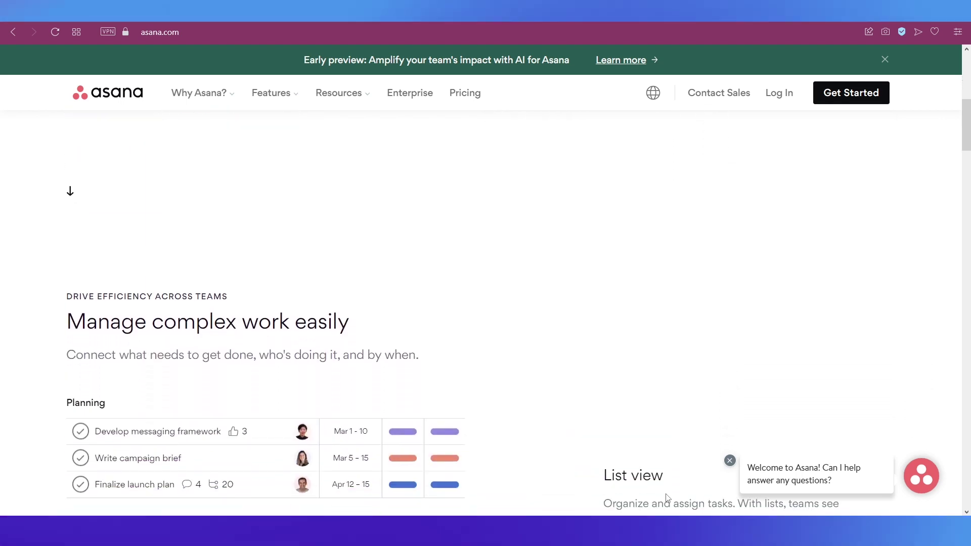
scroll(667, 498, down, 2)
scroll(667, 497, down, 2)
scroll(666, 497, down, 2)
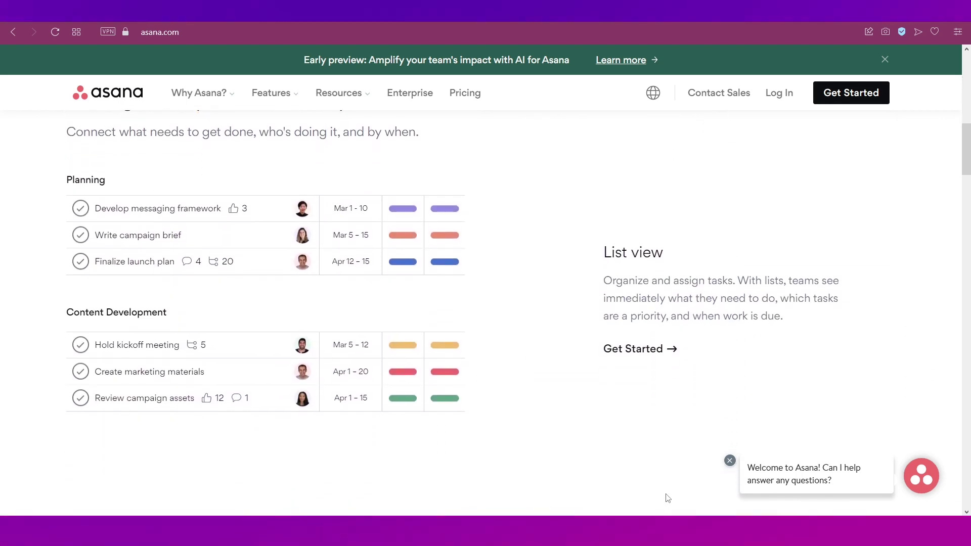
scroll(667, 498, down, 2)
scroll(666, 498, down, 2)
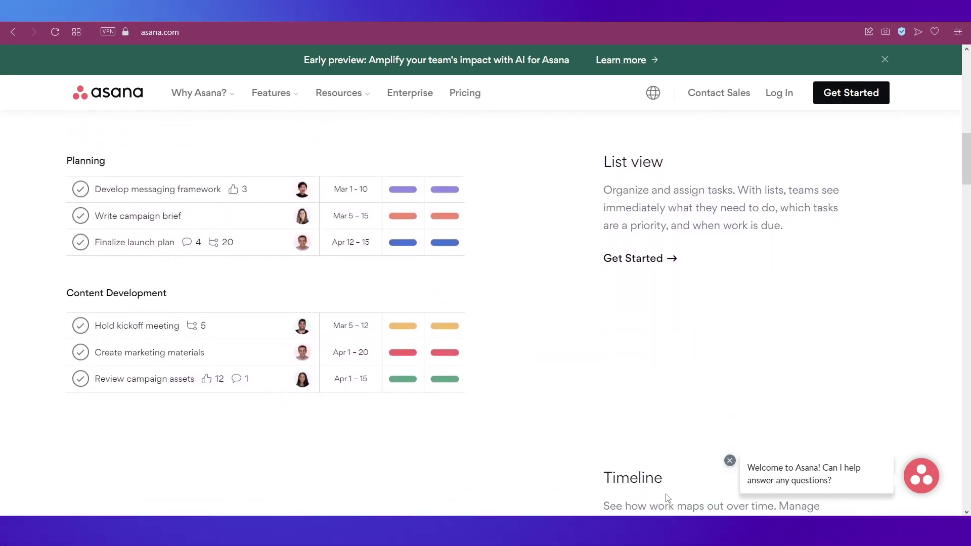
scroll(667, 497, down, 1)
scroll(667, 497, down, 2)
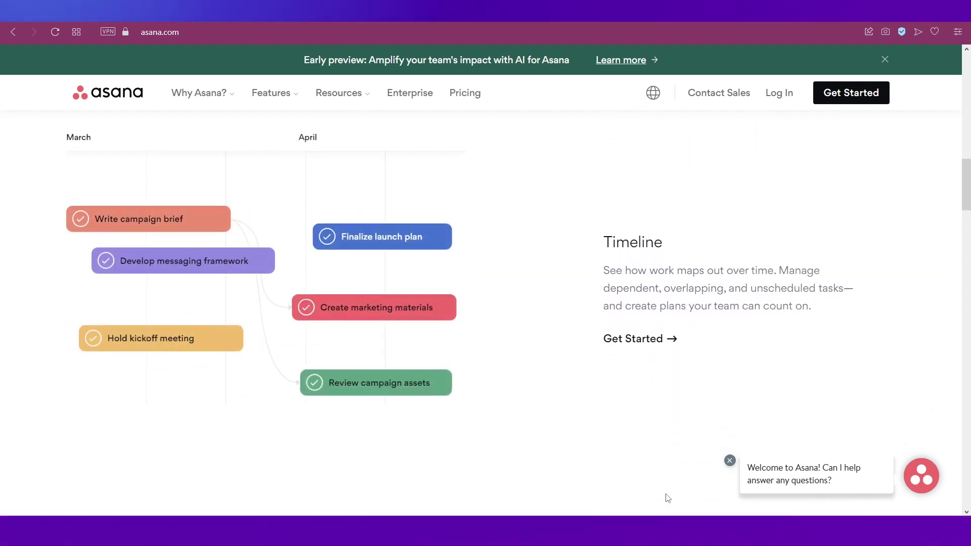
scroll(667, 497, down, 2)
scroll(667, 498, down, 2)
scroll(667, 498, down, 2)
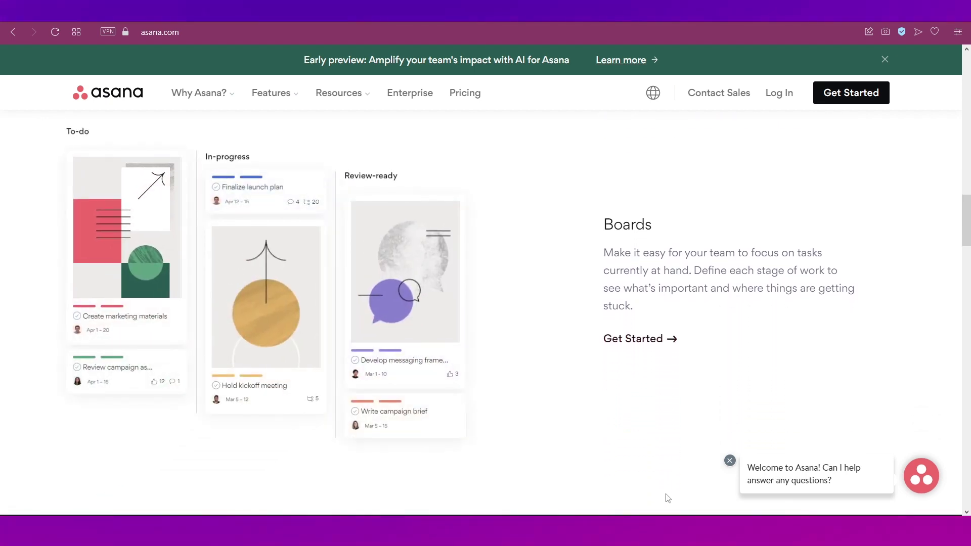
scroll(666, 498, down, 3)
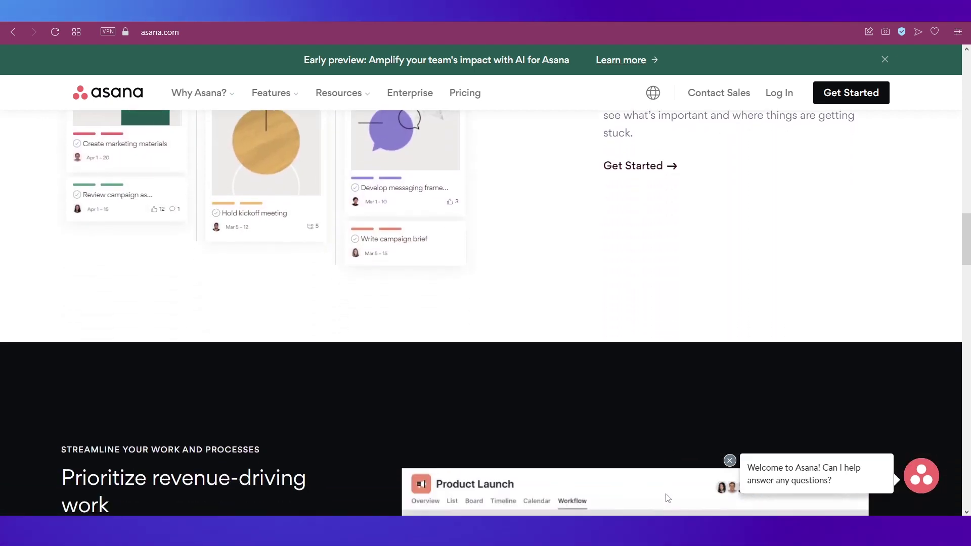
scroll(666, 498, down, 3)
scroll(667, 497, down, 2)
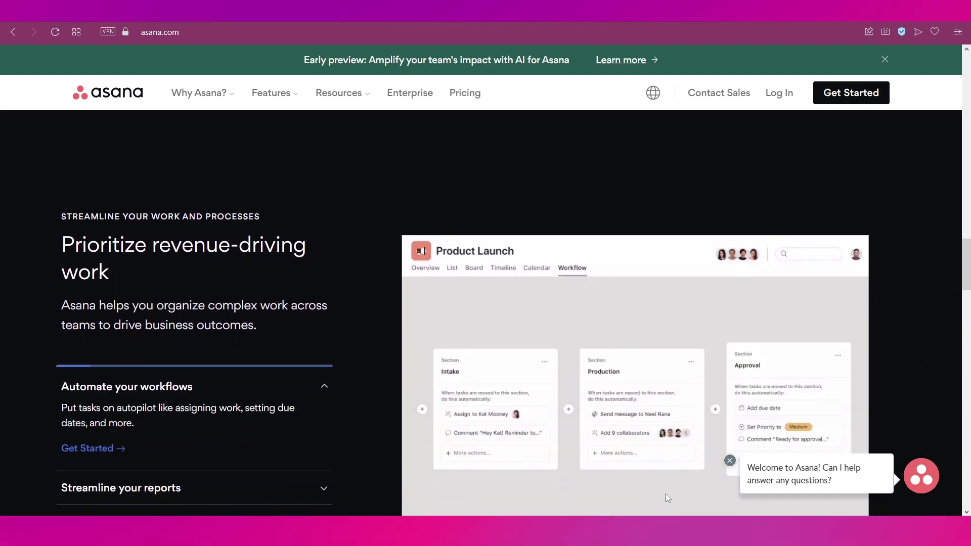
scroll(667, 497, down, 1)
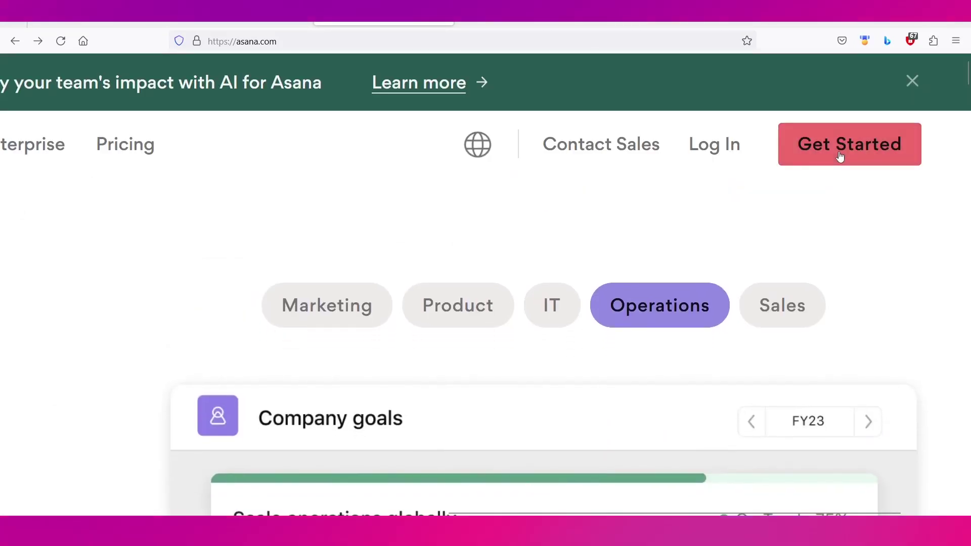
- Start an Asana sign-up and submit a temporary email address
click(839, 152)
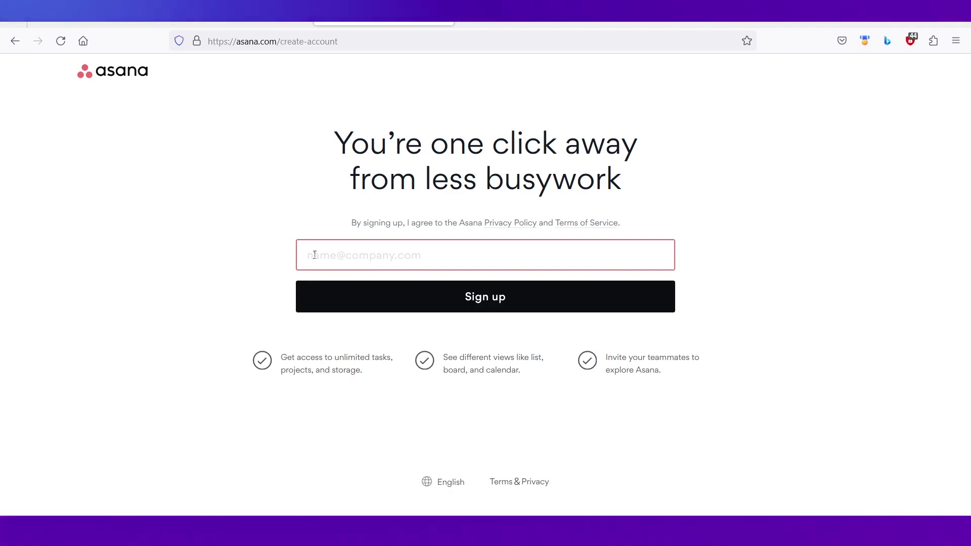
click(455, 296)
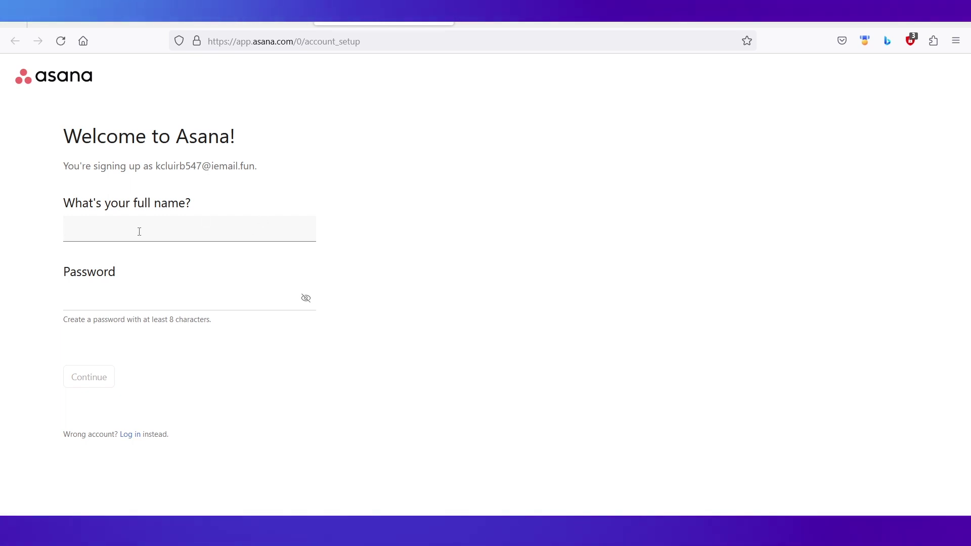
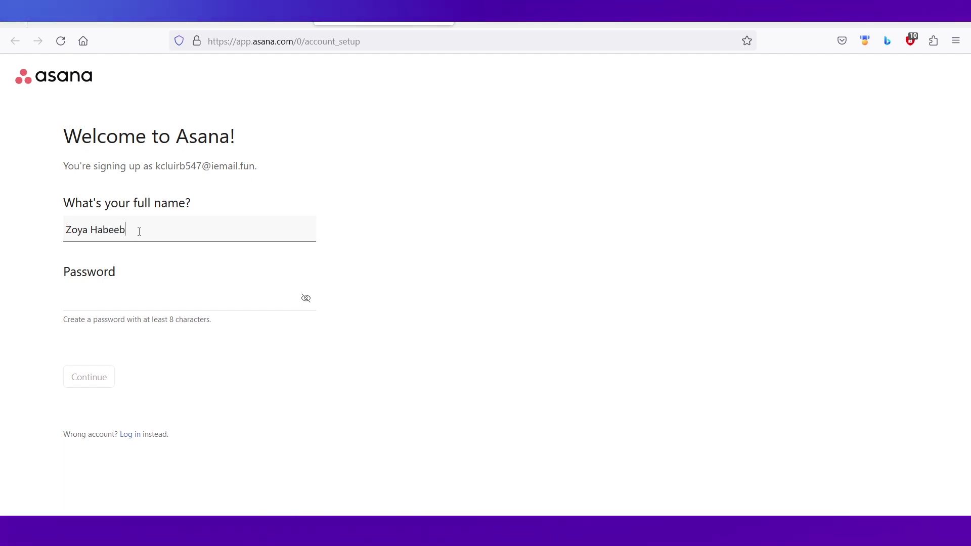
- Submit a full name and password for the new Asana account
key(Tab)
text(**********)
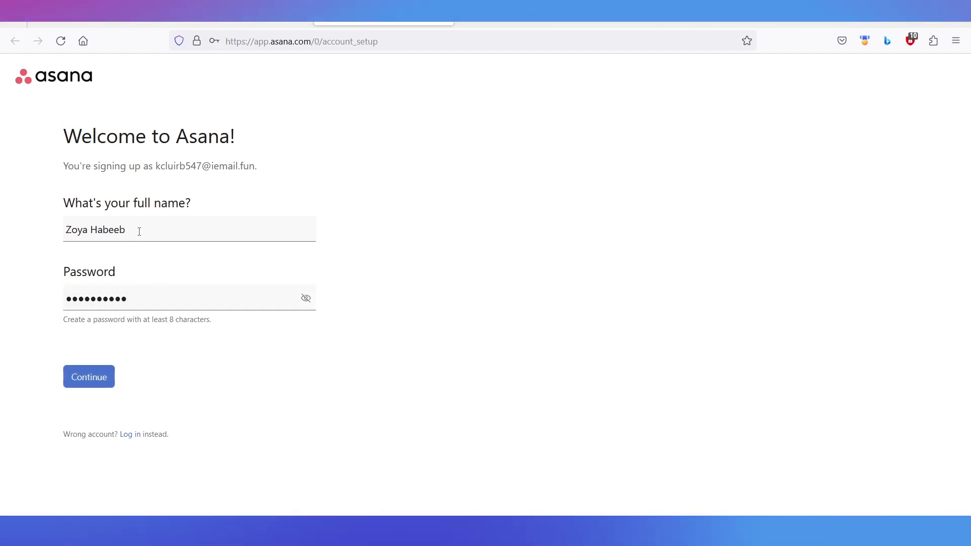
click(88, 376)
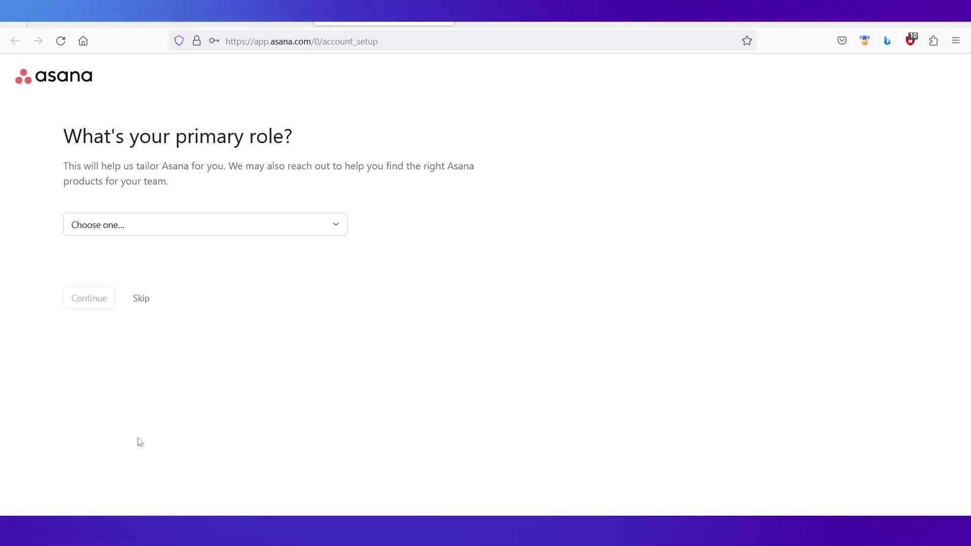
- Choose Manager as the role, with Project or Program Management and Marketing as work types
click(205, 224)
click(122, 251)
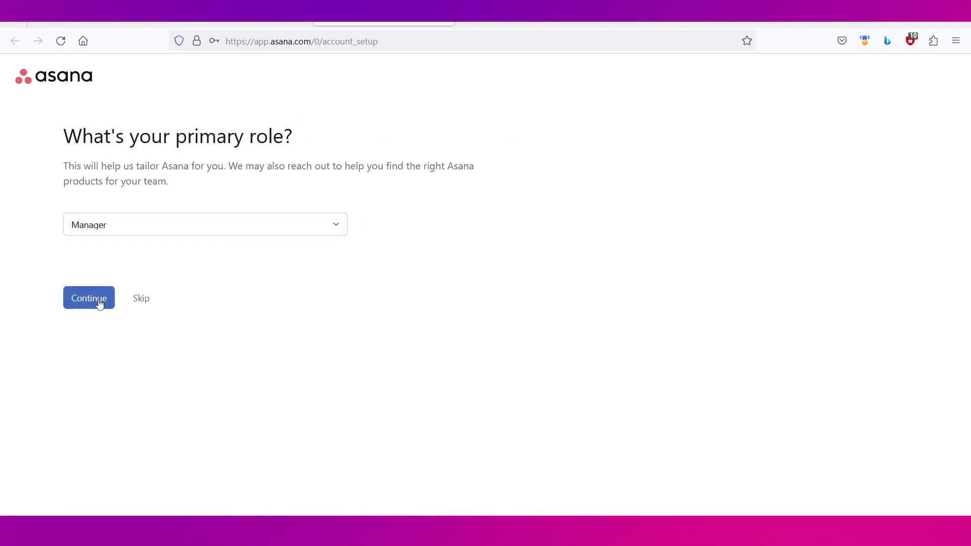
click(89, 298)
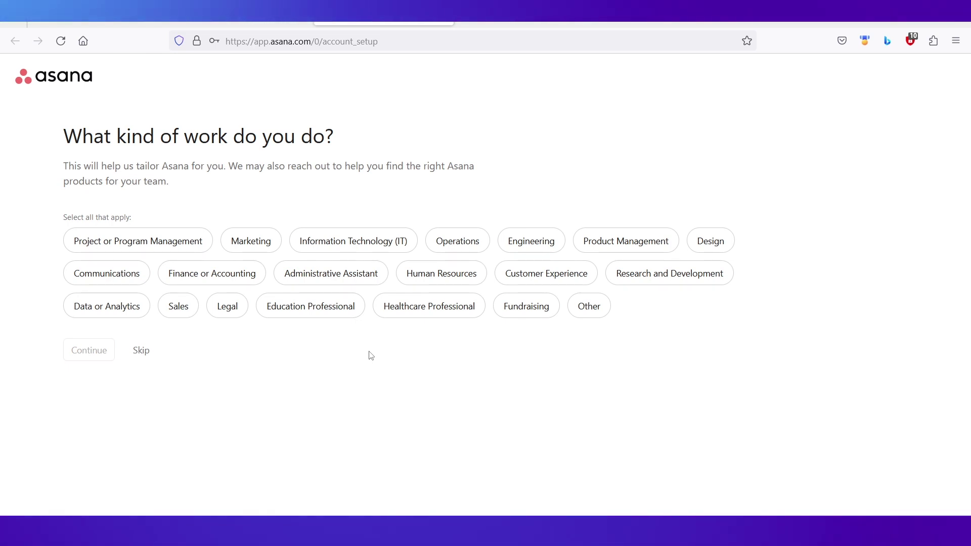
click(121, 240)
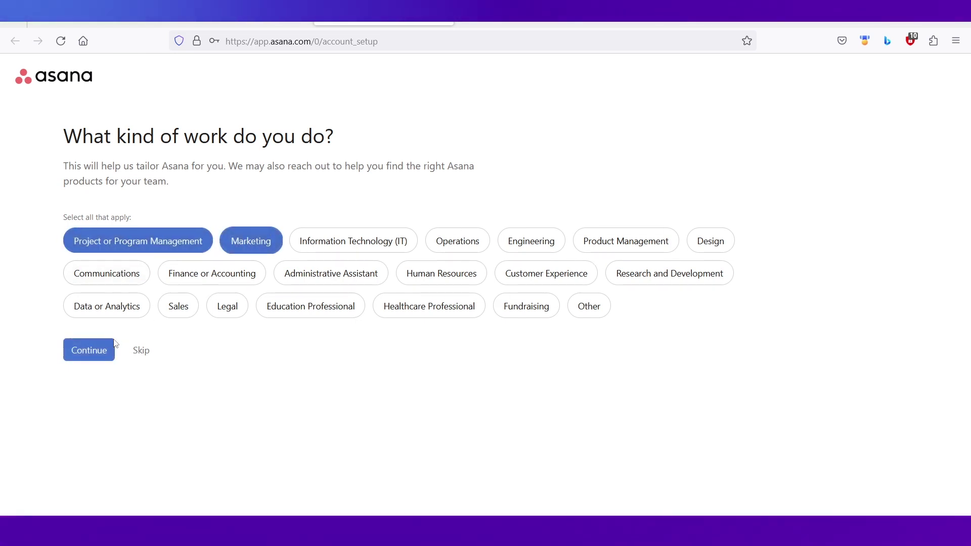
click(91, 350)
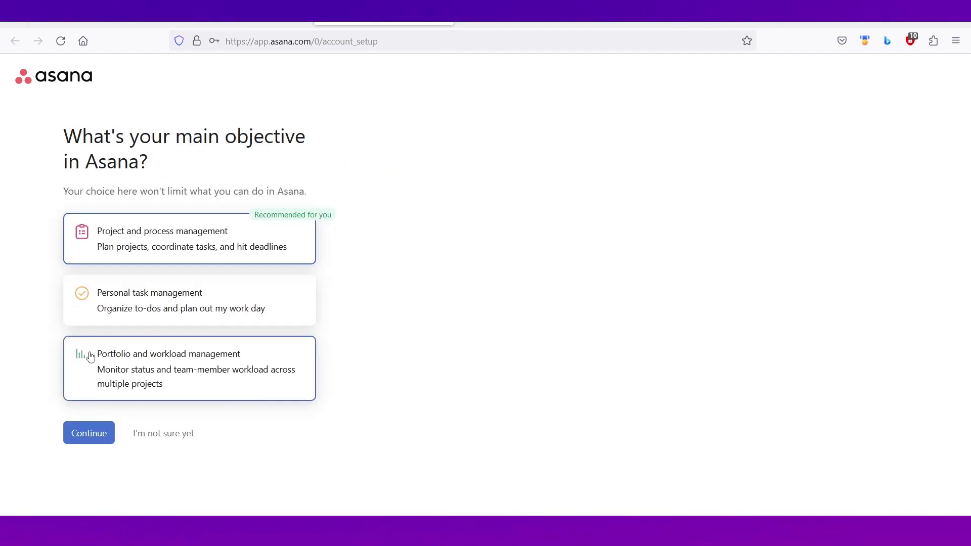
- Select a main-objective card and confirm it
click(162, 252)
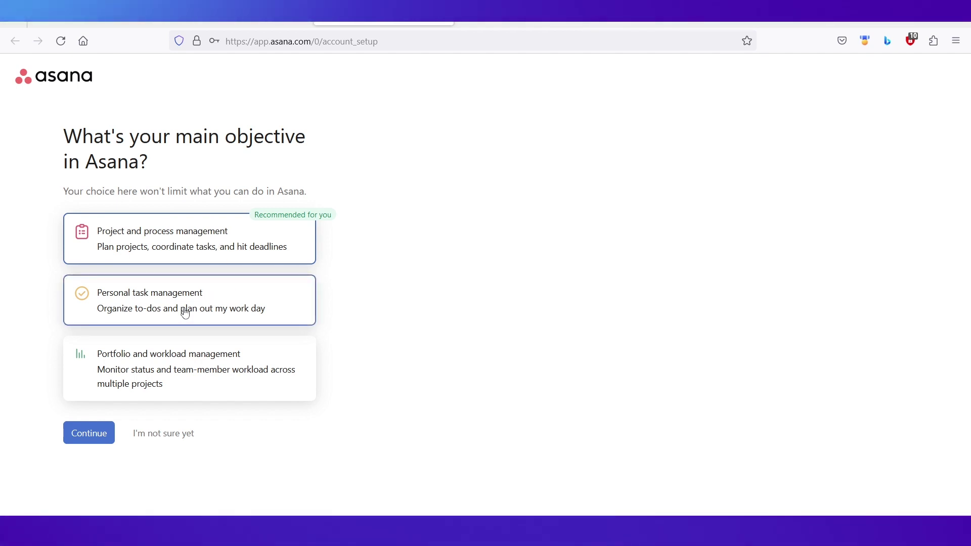
click(108, 432)
text(YouTube)
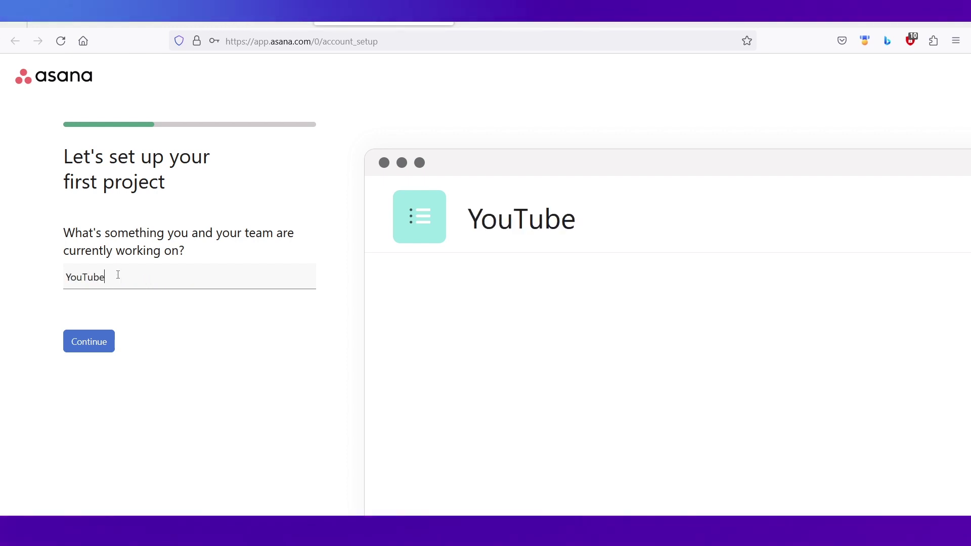
text(Proje)
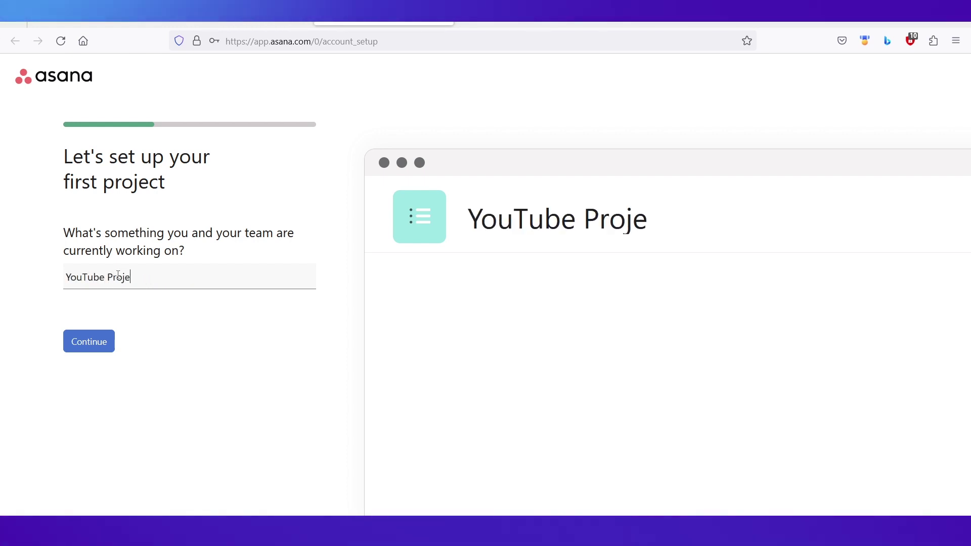
text(ct)
- Confirm 'YouTube Project' as the name of the first project
click(90, 343)
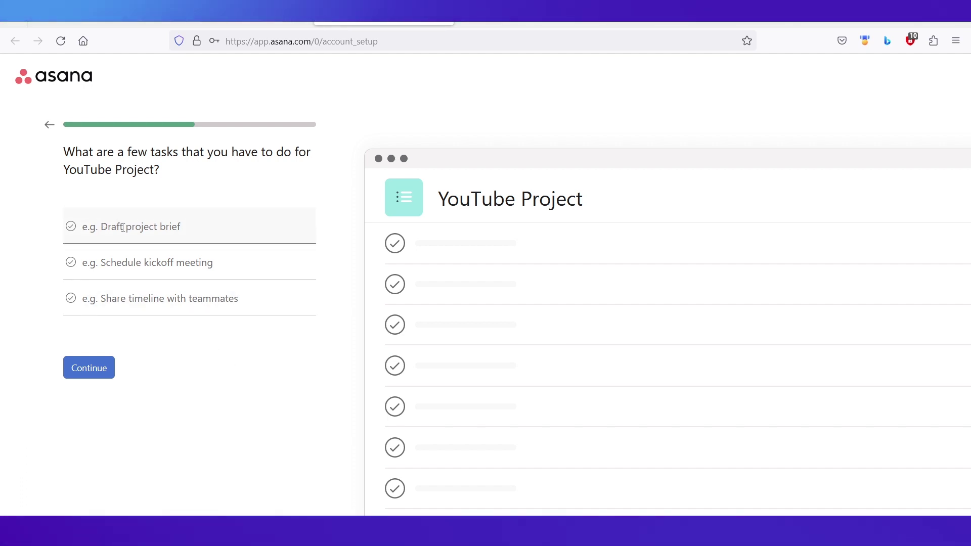
text(Live str)
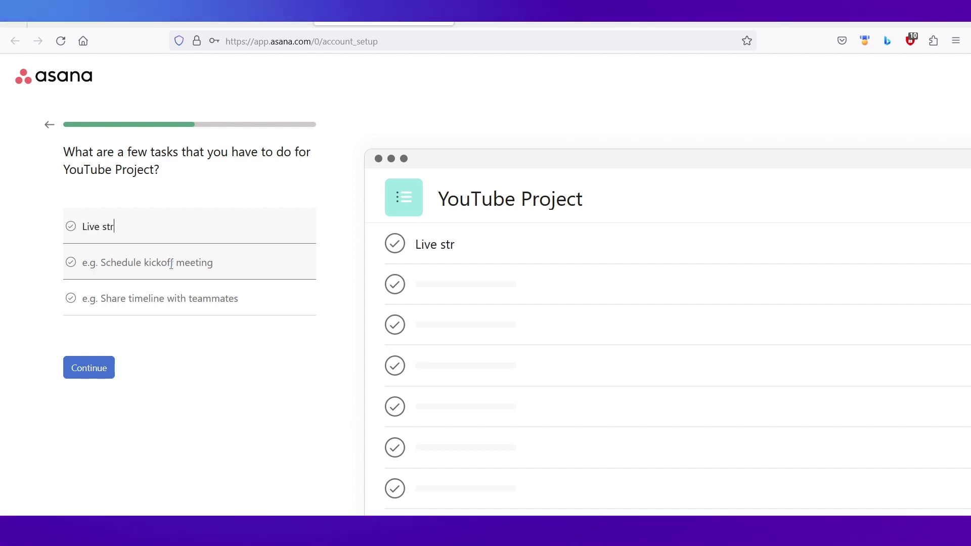
text(eam)
- Enter 'Live stream' and 'Schedule a post' as the first two tasks, then start a third
key(Tab)
text(Schedule a pos)
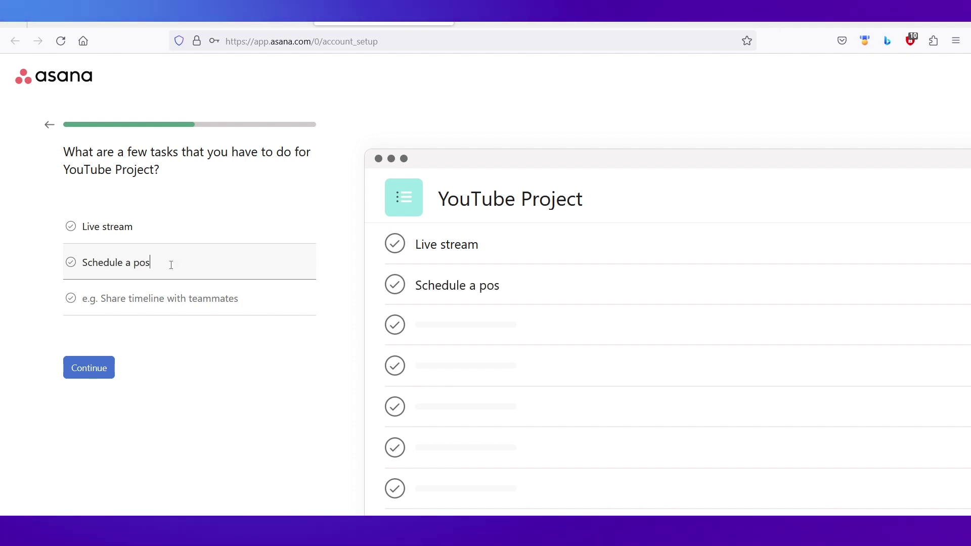
text(t)
key(Tab)
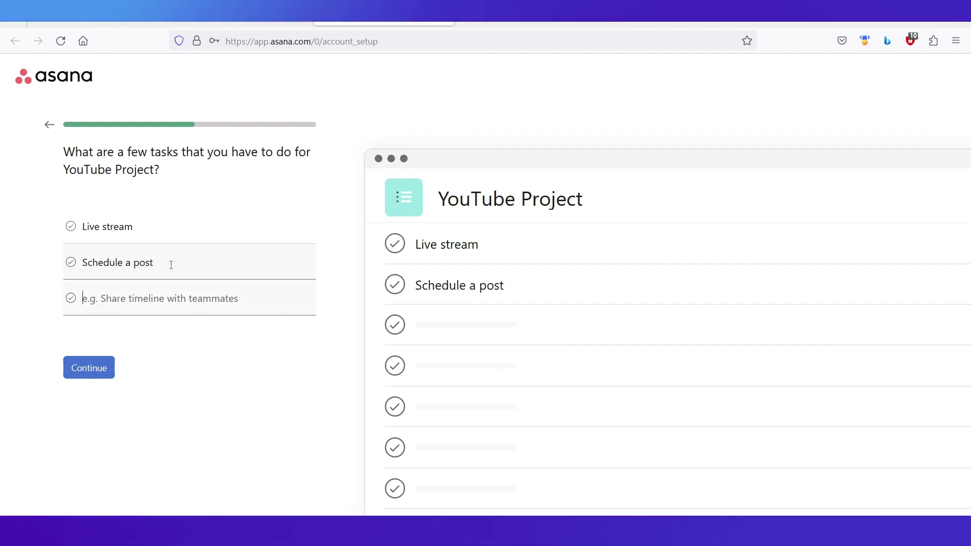
text(Create a gi)
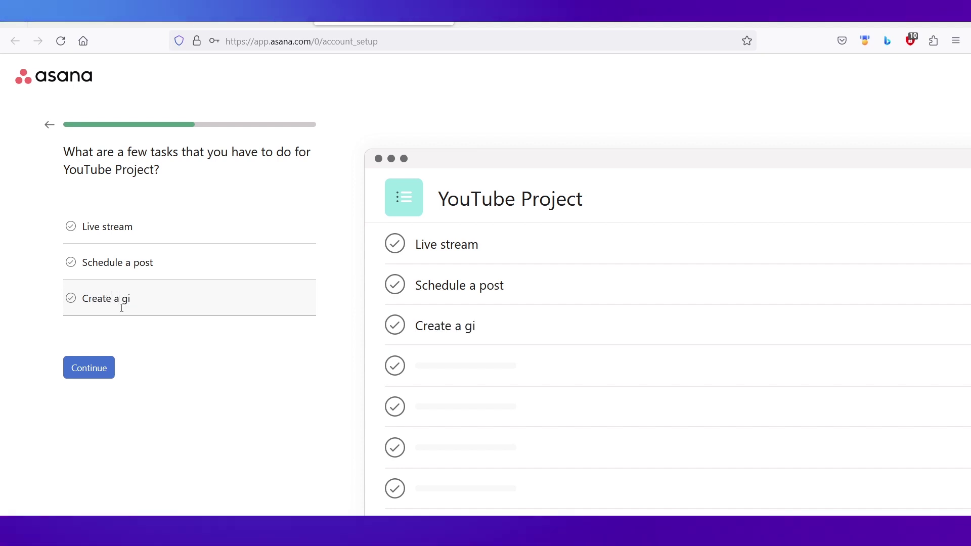
text(veaway)
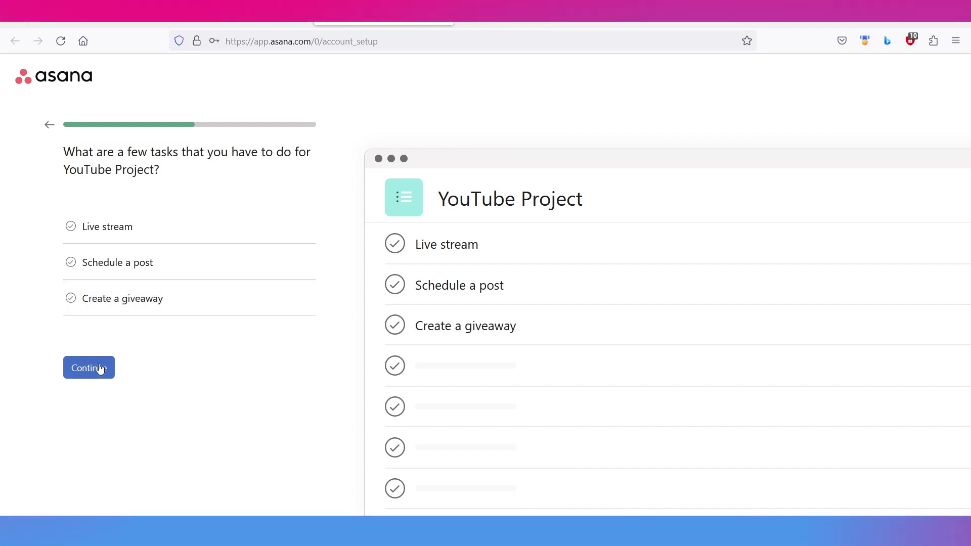
- Submit 'Create a giveaway' as the third task and rename the To do section to 'Idea'
click(100, 369)
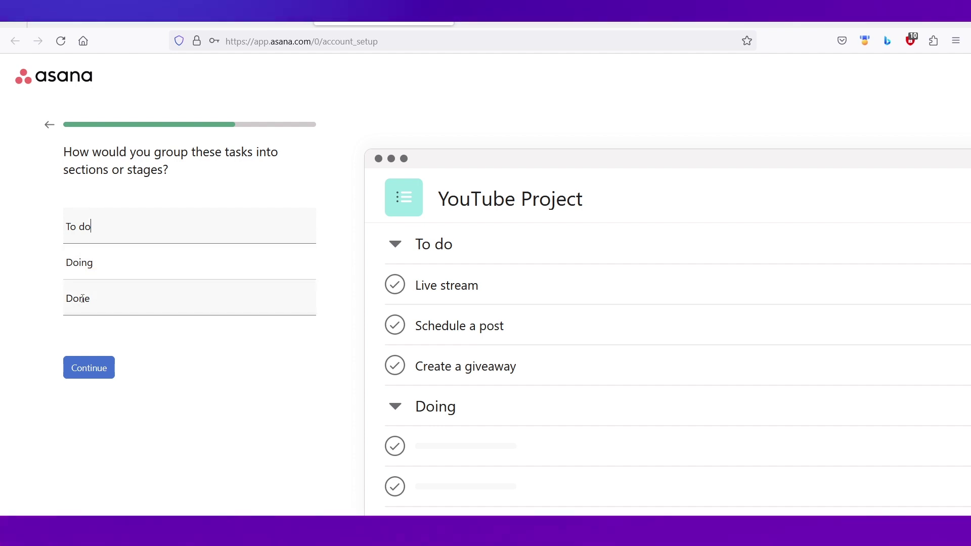
drag(95, 226, 38, 224)
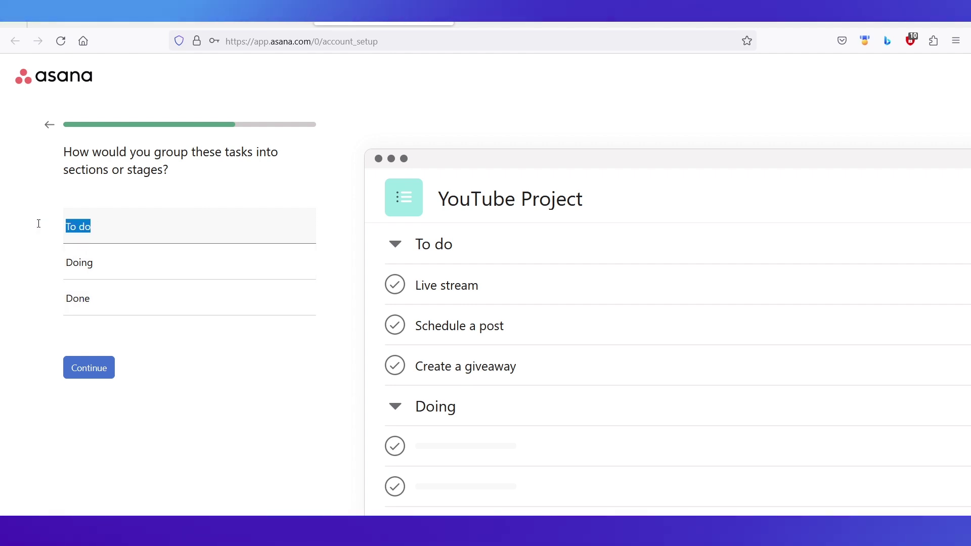
text(Is)
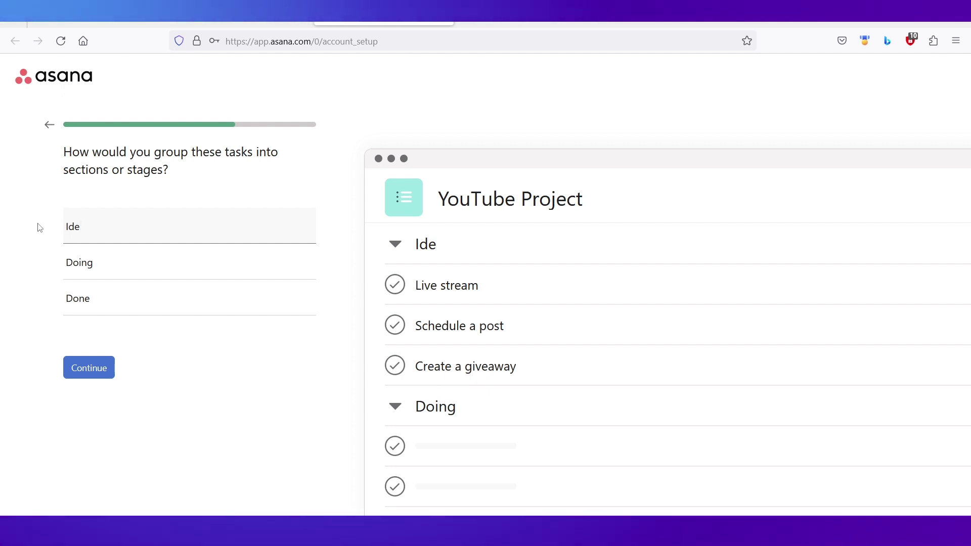
text(a)
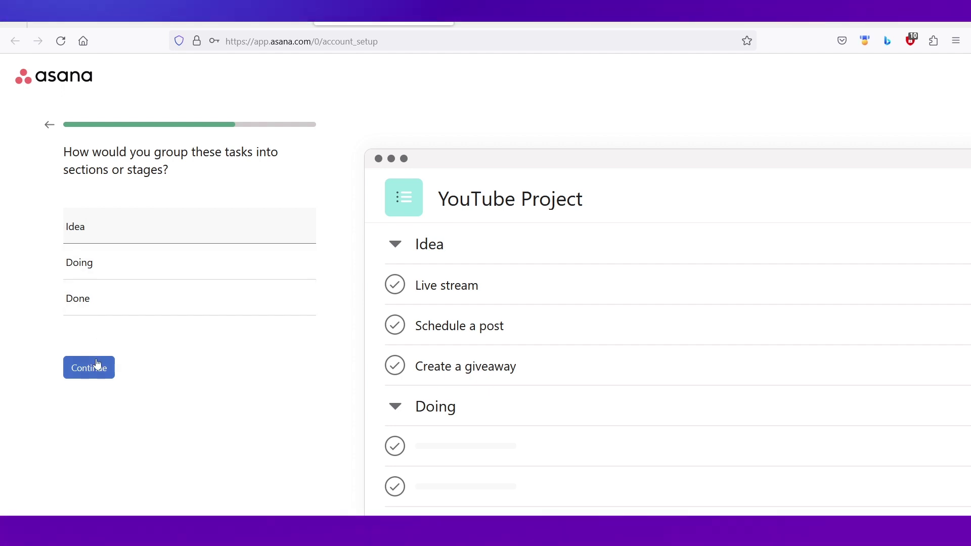
click(89, 367)
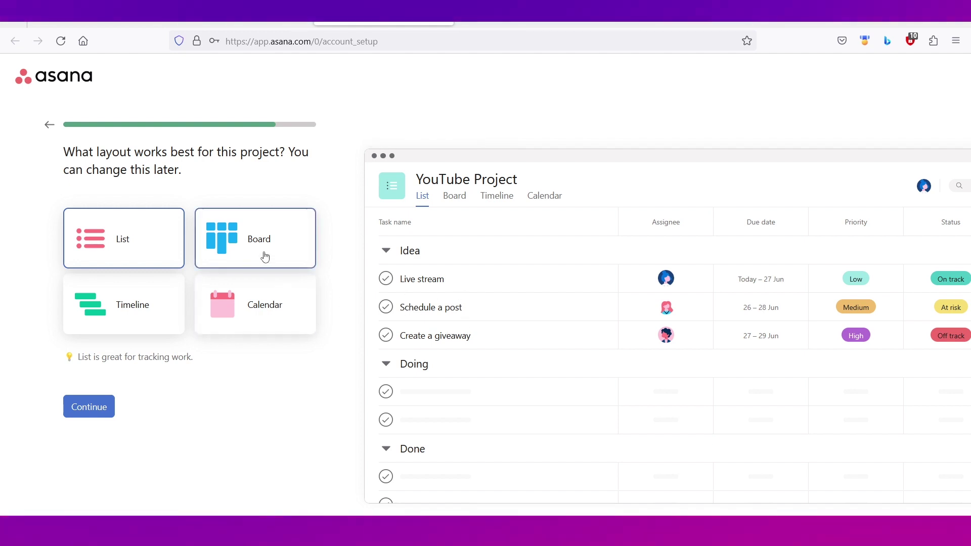
- Preview Board, Timeline and Calendar layouts, choose Board, and skip inviting teammates
click(265, 257)
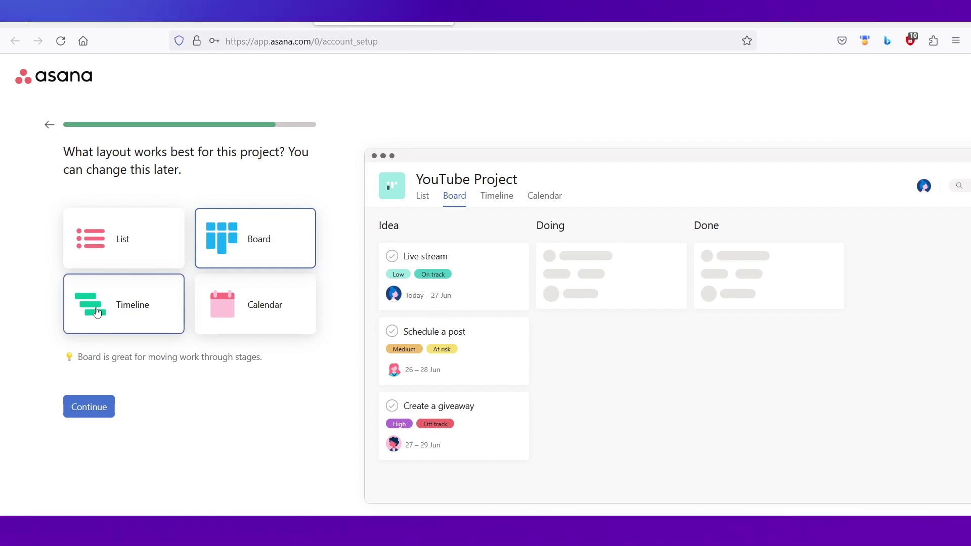
click(97, 311)
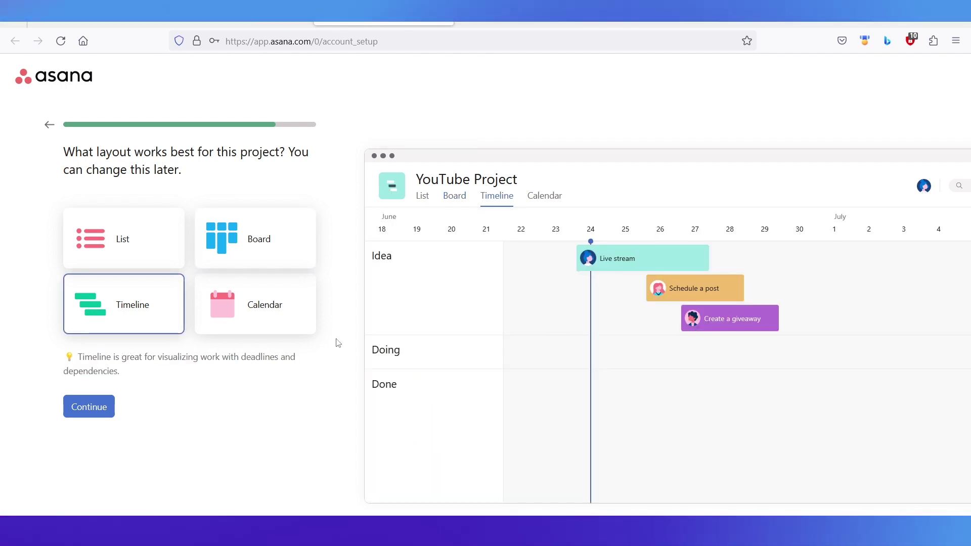
click(258, 315)
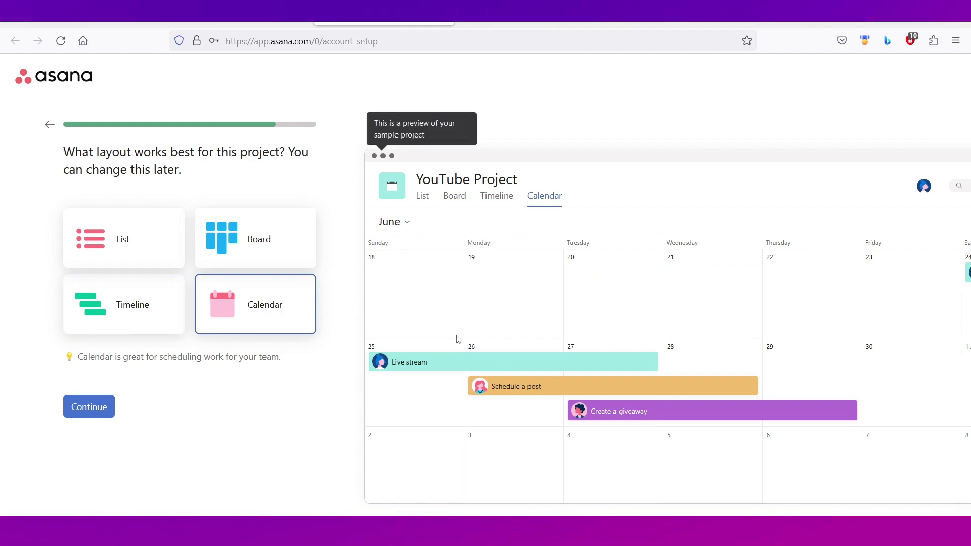
click(248, 236)
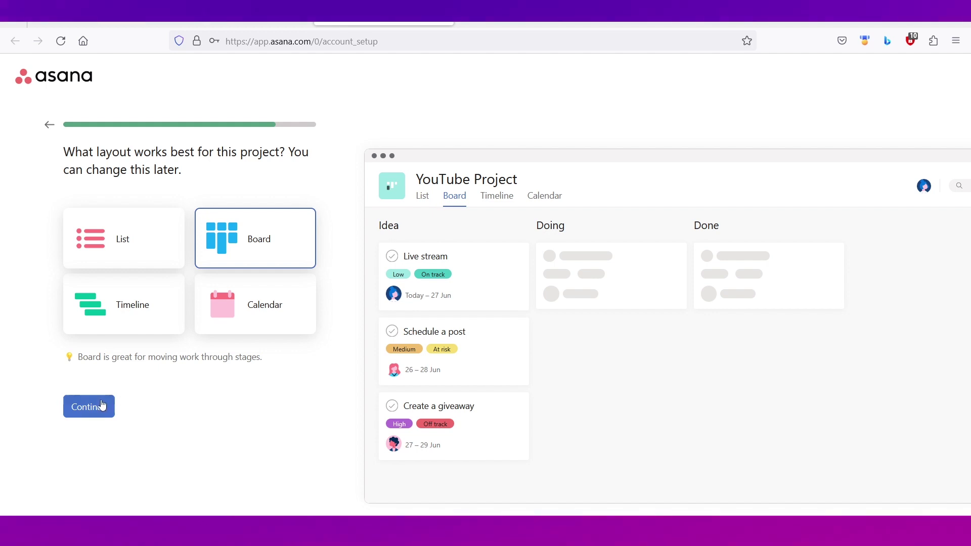
click(98, 407)
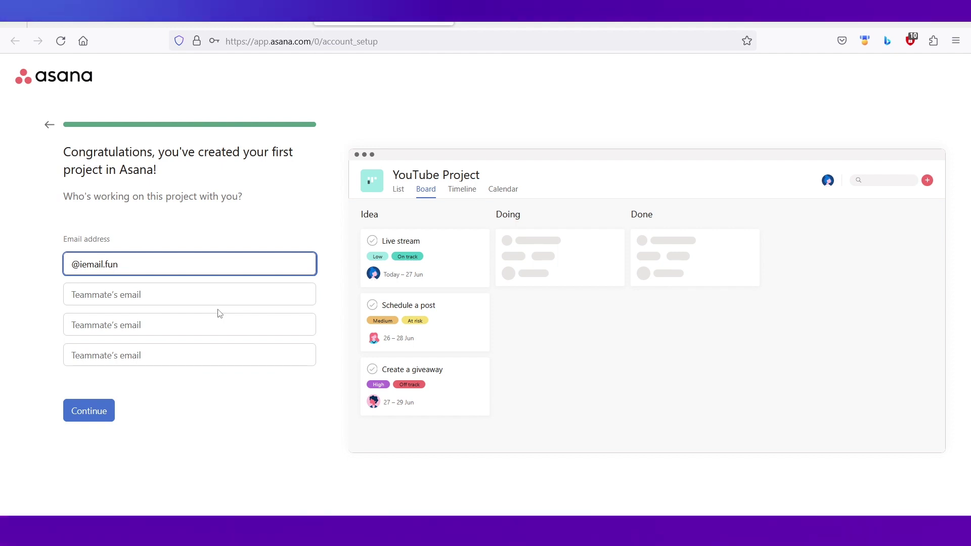
click(89, 411)
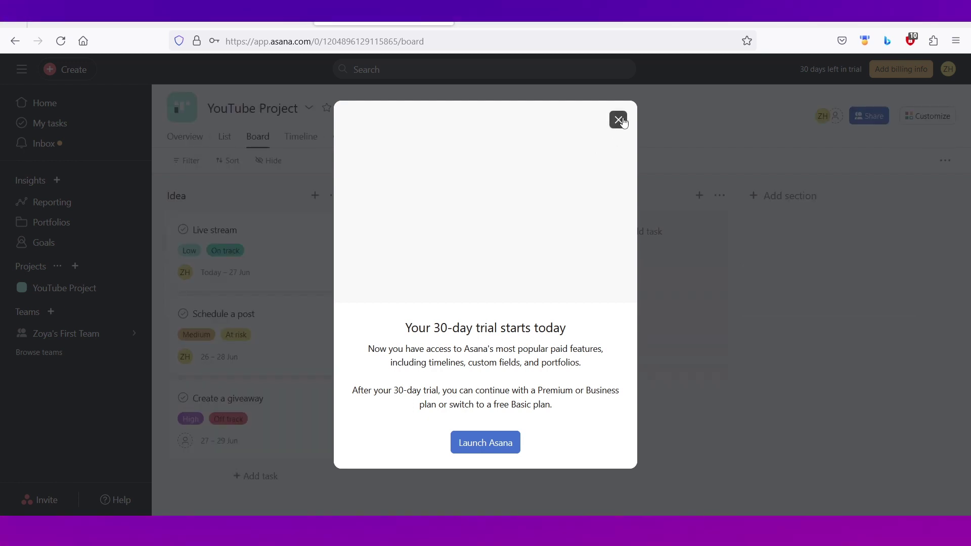
- Dismiss the 30-day trial notice on the YouTube Project board
click(620, 120)
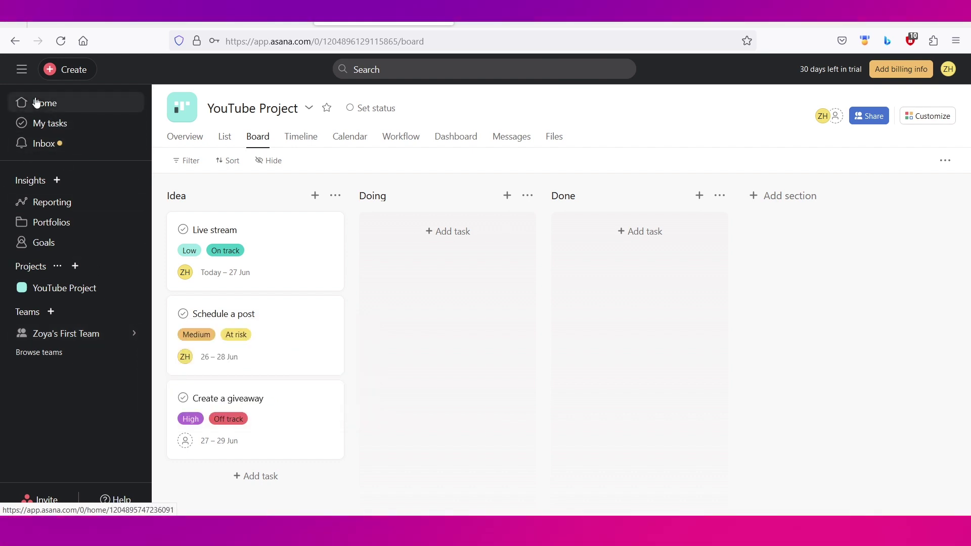
- Check the Home overview and My tasks list, finishing on the Inbox notifications
click(65, 106)
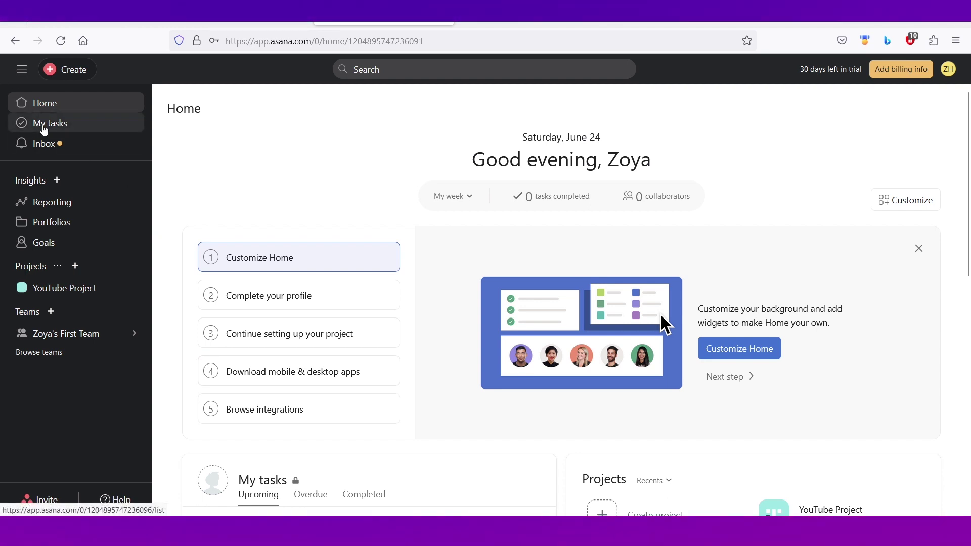
click(49, 122)
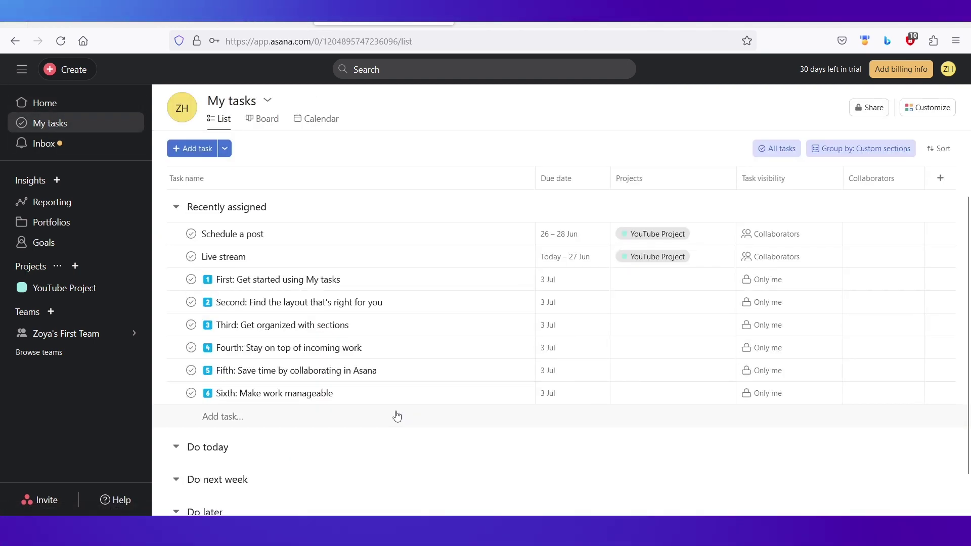
mouse_move(296, 370)
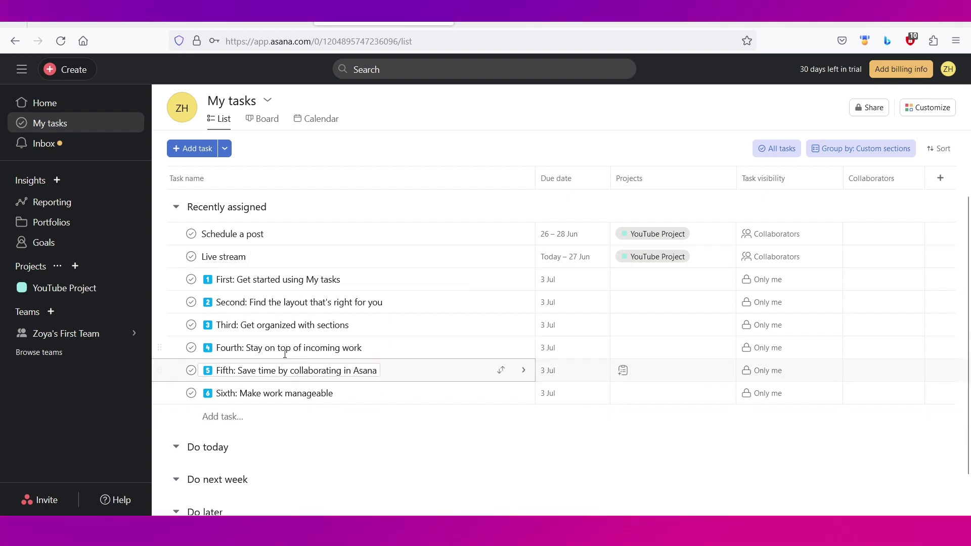
scroll(304, 372, down, 1)
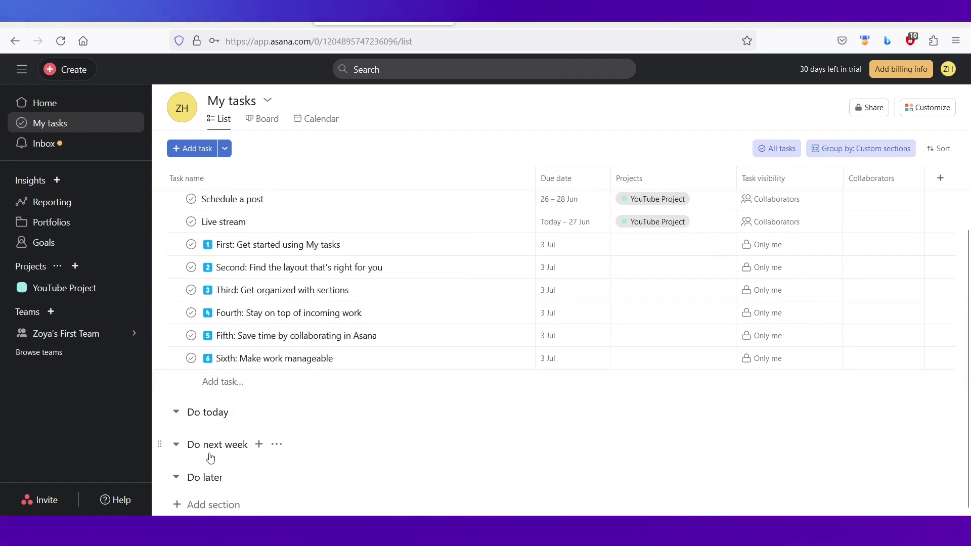
scroll(263, 463, up, 1)
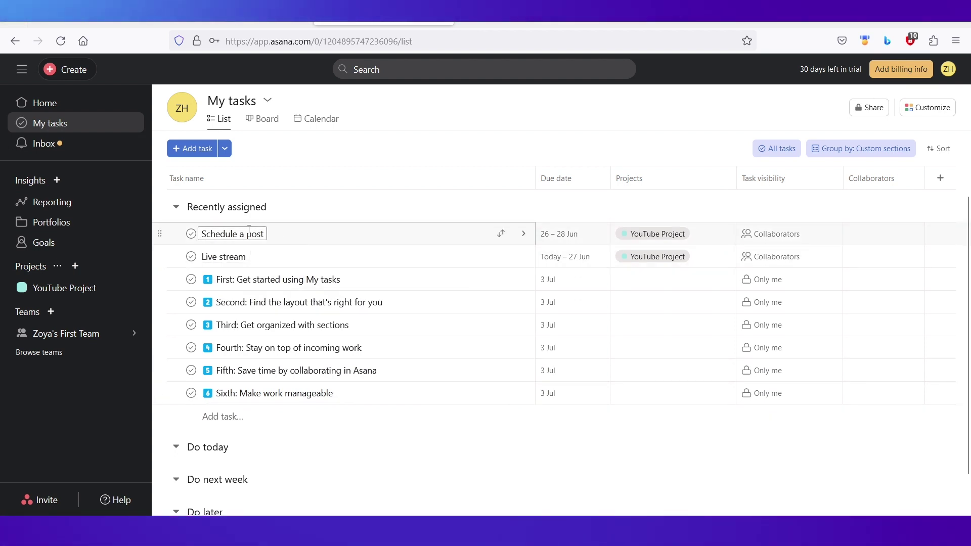
click(44, 143)
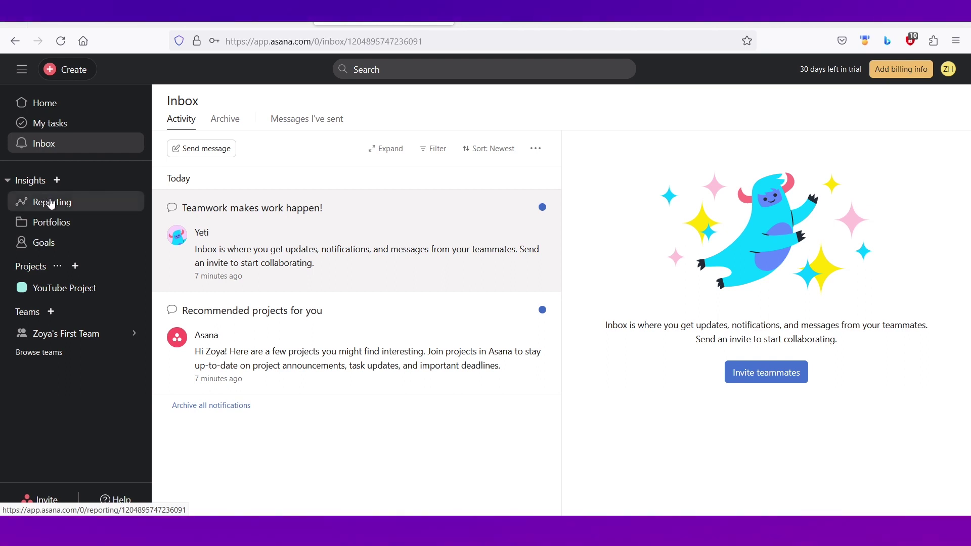
- Browse the Reporting and Portfolios pages, then begin adding a company goal under Goals
click(51, 202)
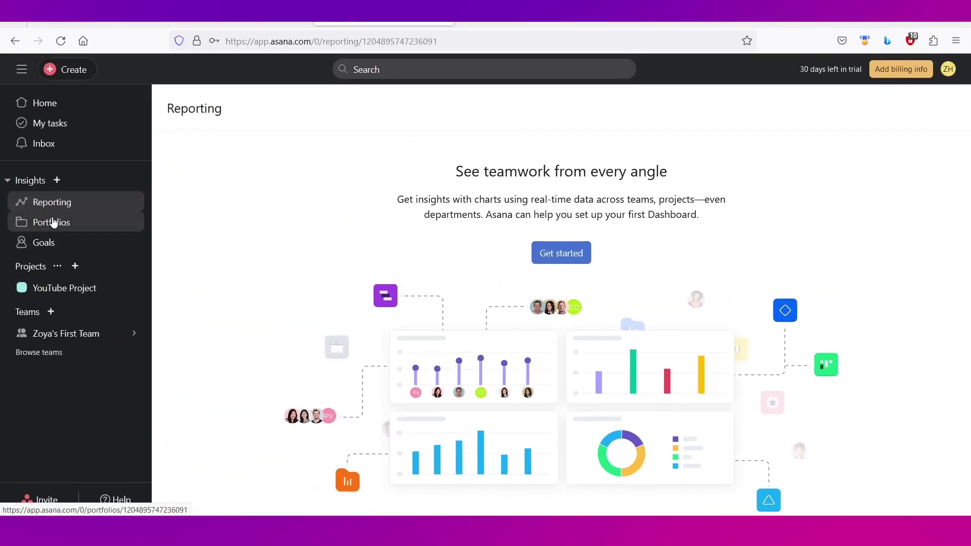
click(55, 222)
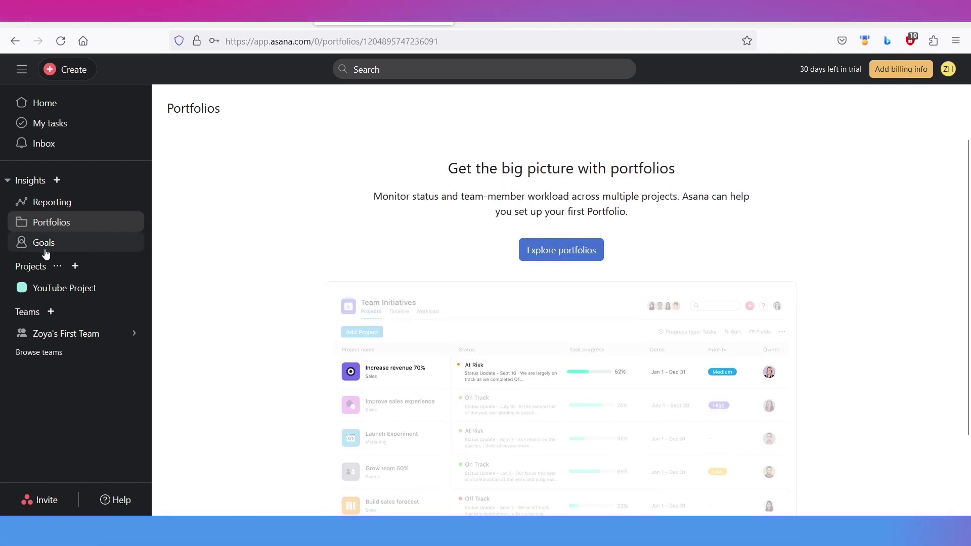
click(44, 243)
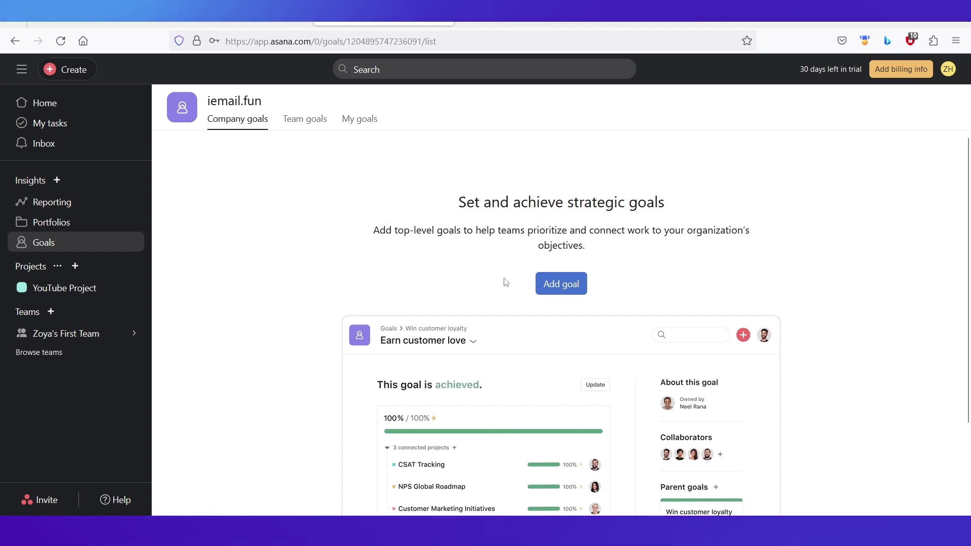
click(562, 284)
text(Reach)
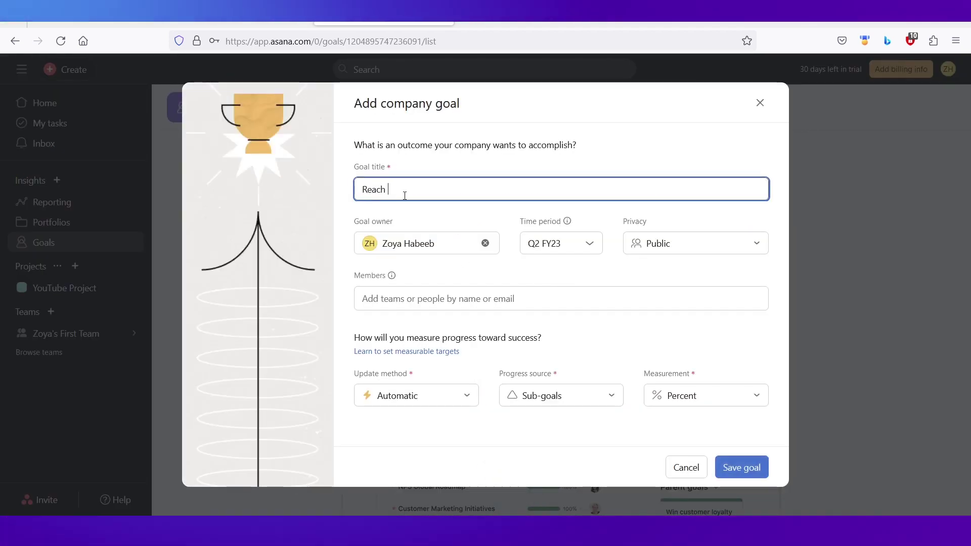
text(10,00)
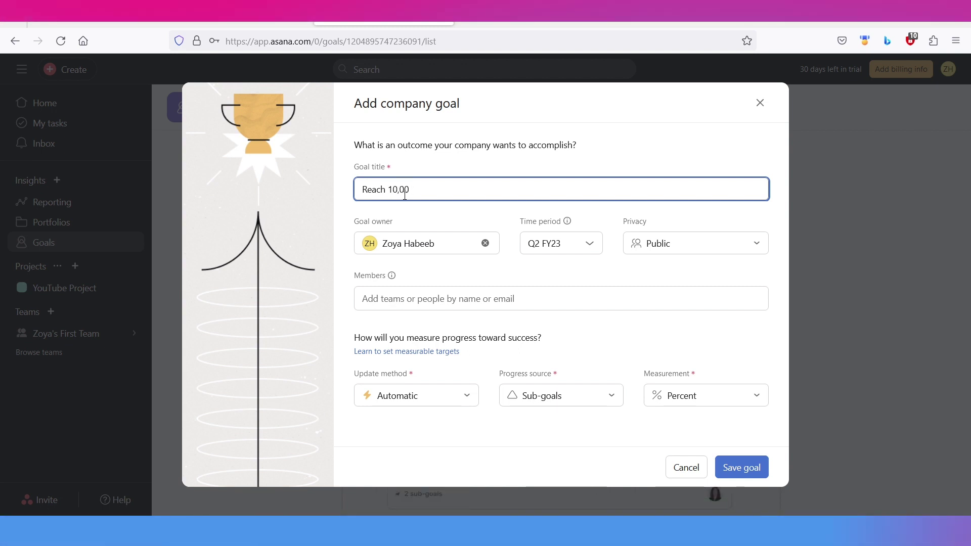
text(0 sub)
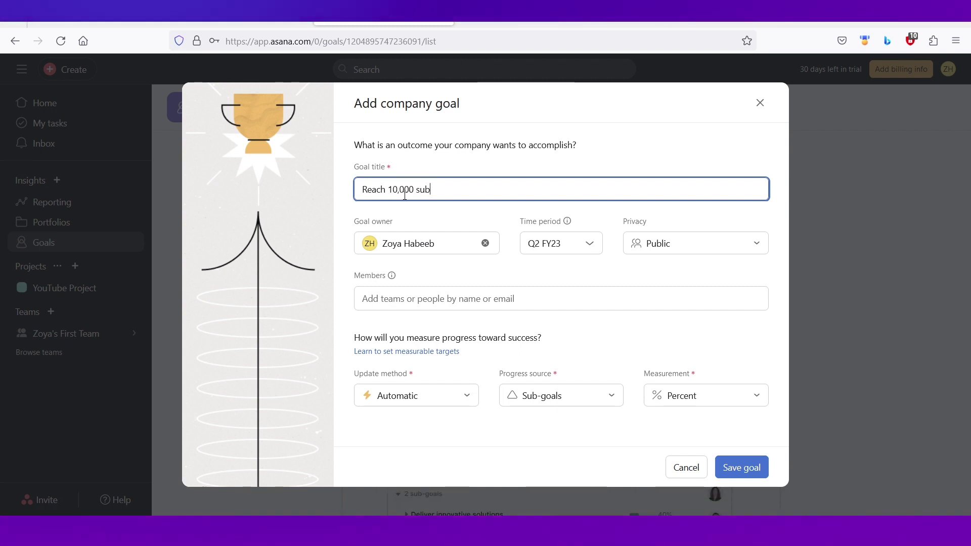
text(ibers)
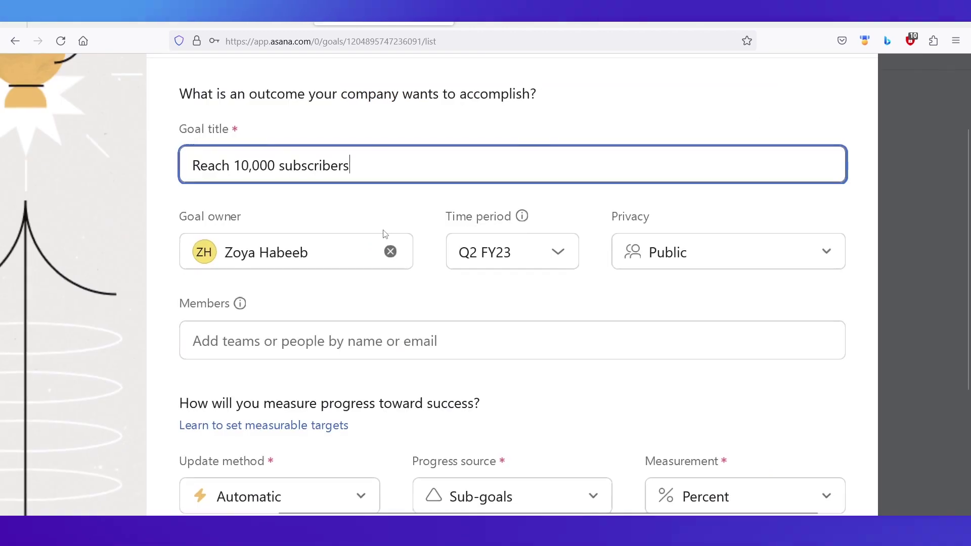
- Assign an owner to the 'Reach 10,000 subscribers' goal and make it private
click(291, 251)
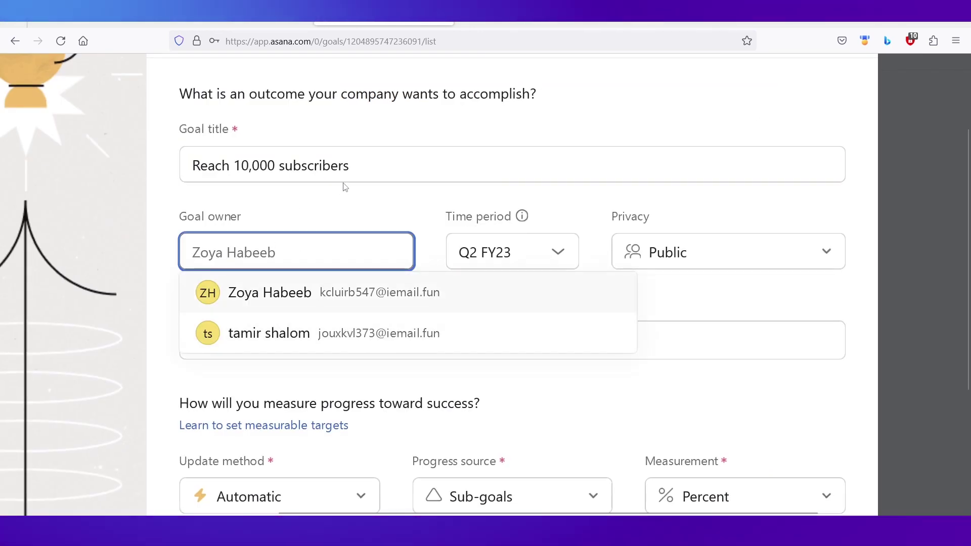
key(Return)
click(506, 252)
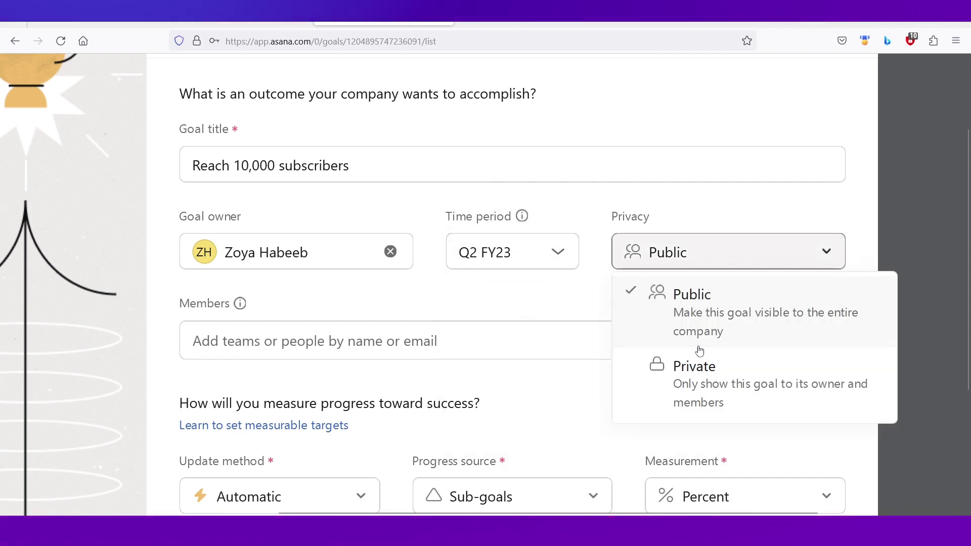
click(695, 375)
scroll(626, 227, down, 3)
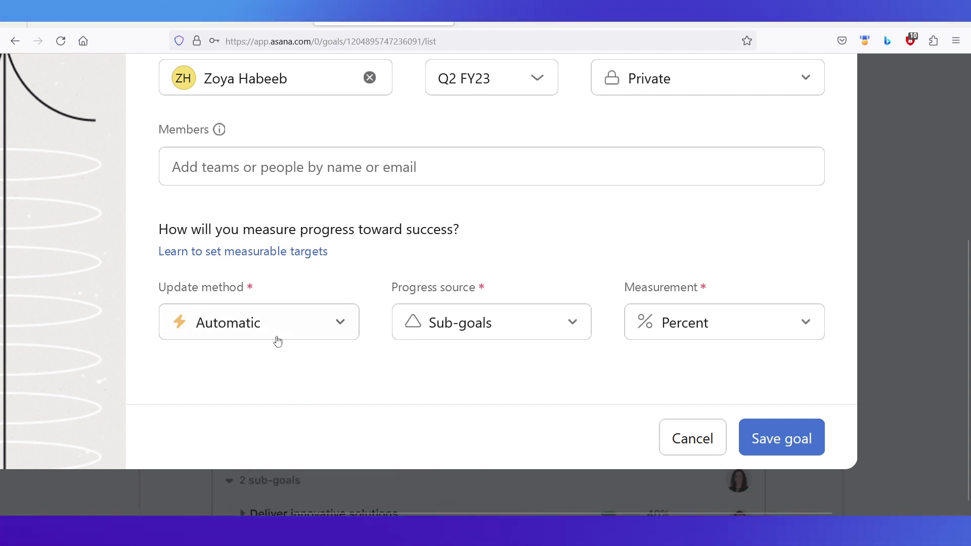
- Set the goal's measurement to numeric total and save the goal
click(278, 322)
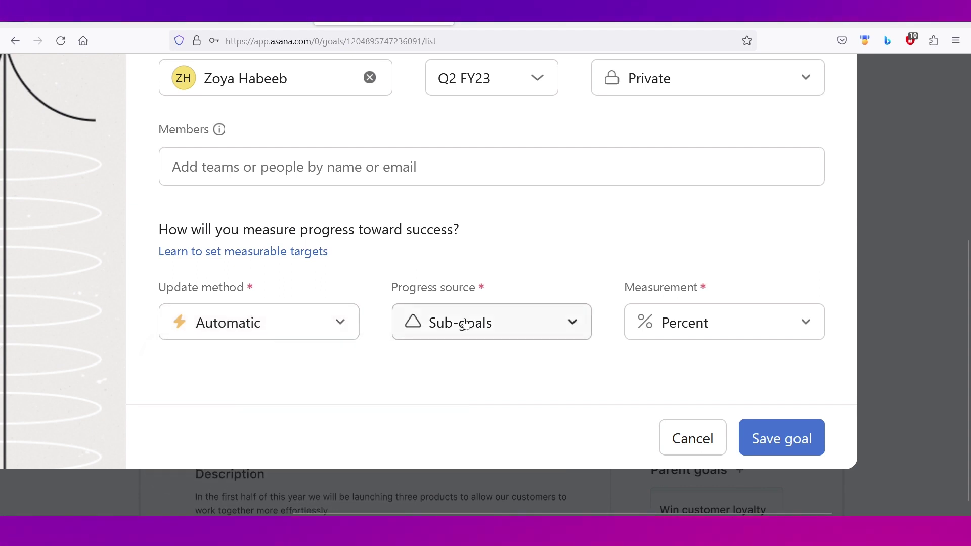
click(464, 324)
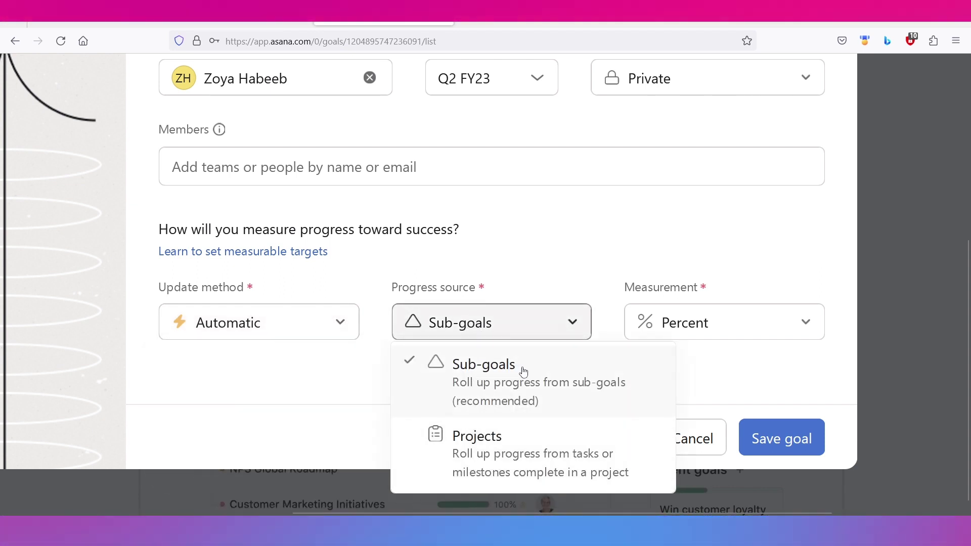
click(650, 263)
click(689, 321)
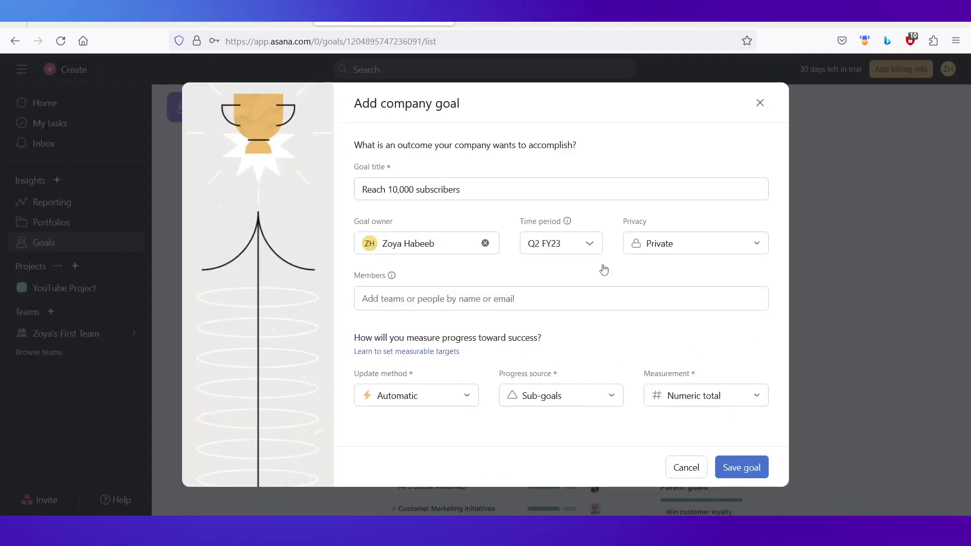
click(741, 467)
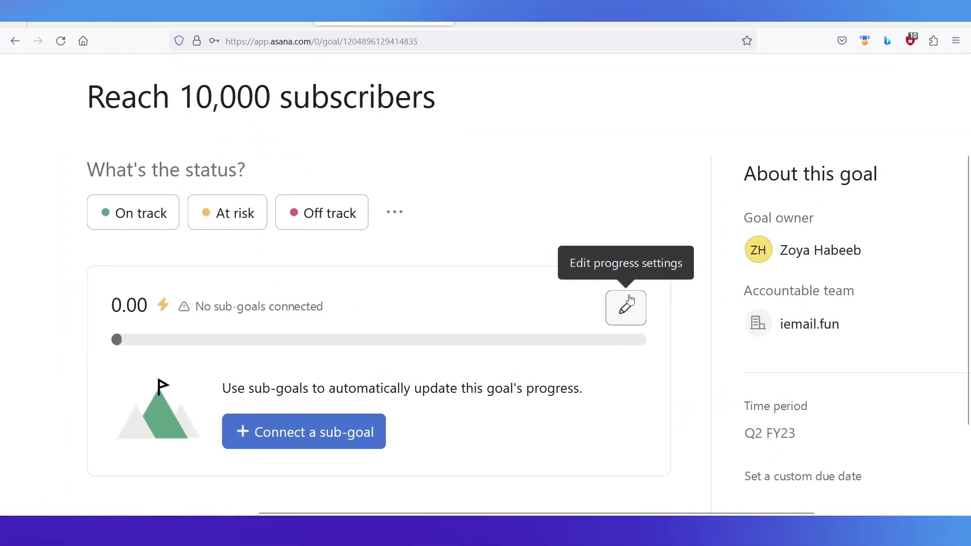
- Switch the subscribers goal to manual progress at 500 of 10,000, then reopen YouTube Project
click(626, 310)
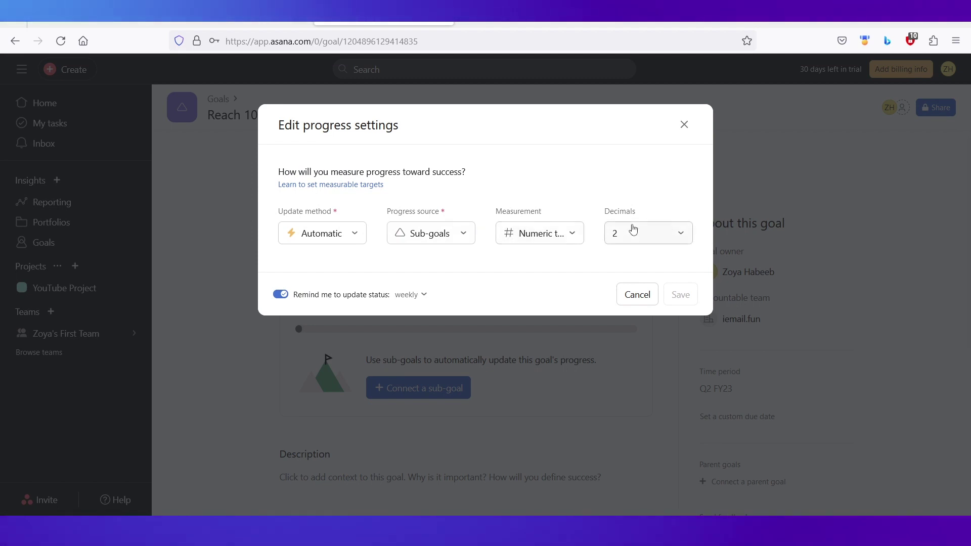
click(322, 232)
click(328, 307)
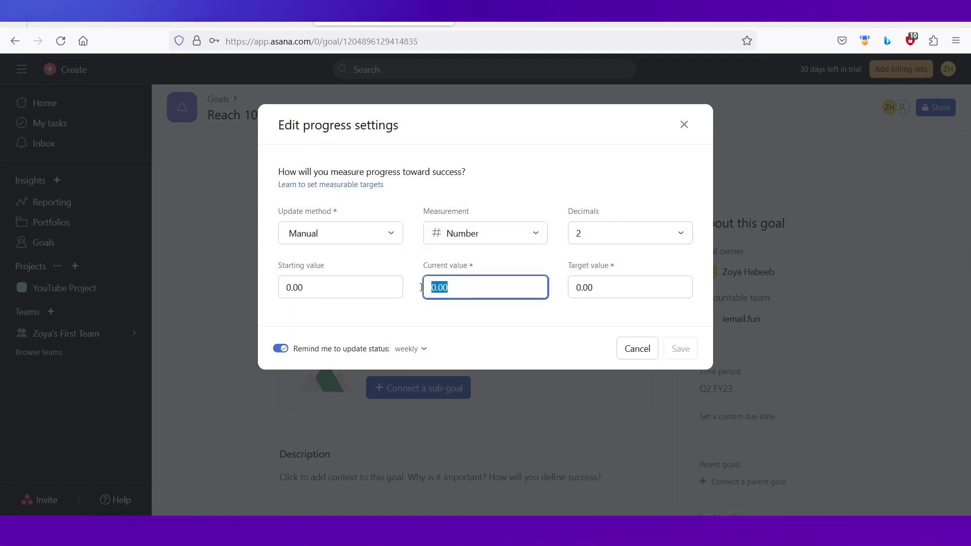
text(500)
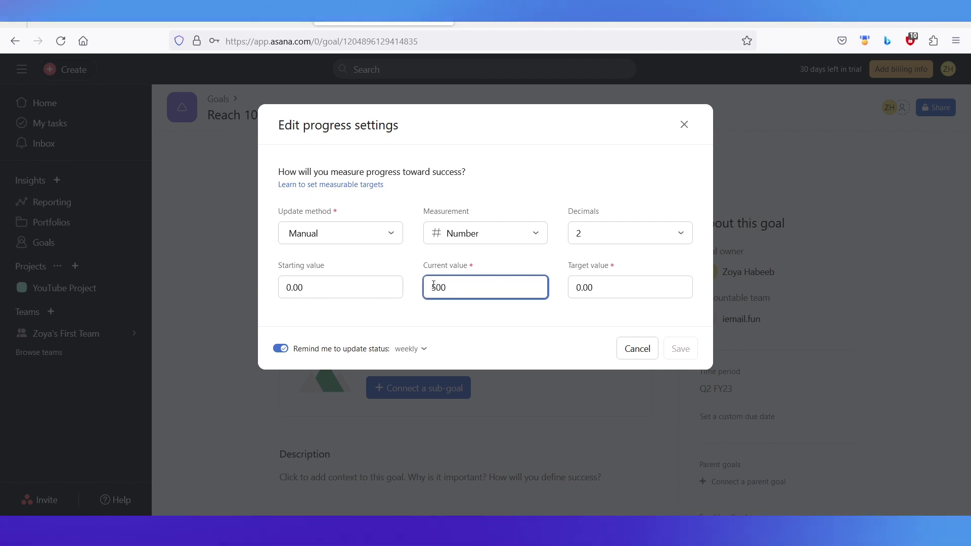
double_click(595, 287)
text(10000)
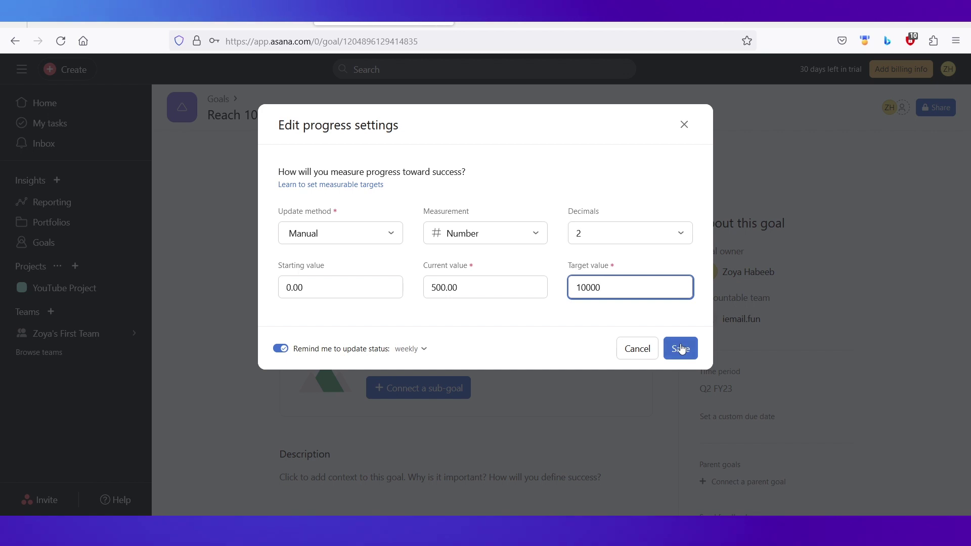
click(680, 348)
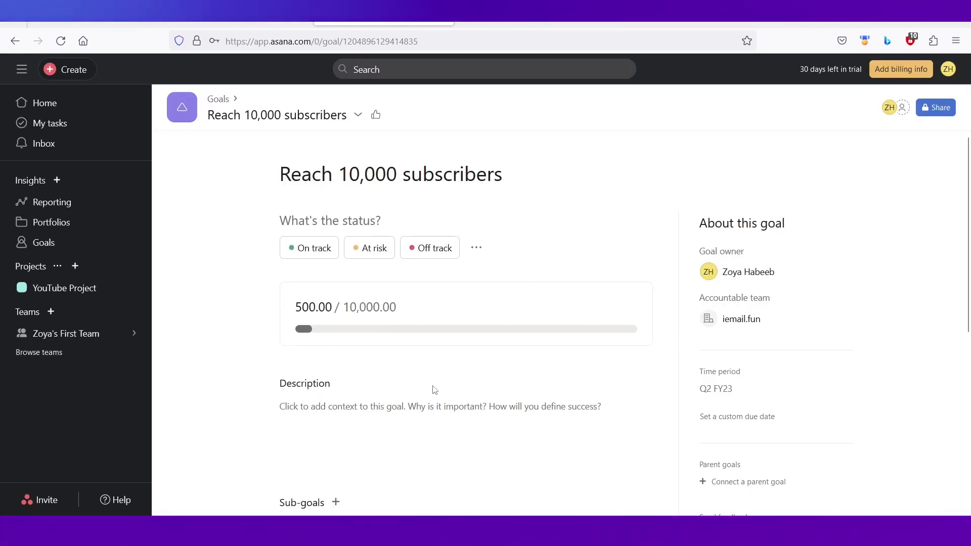
click(394, 407)
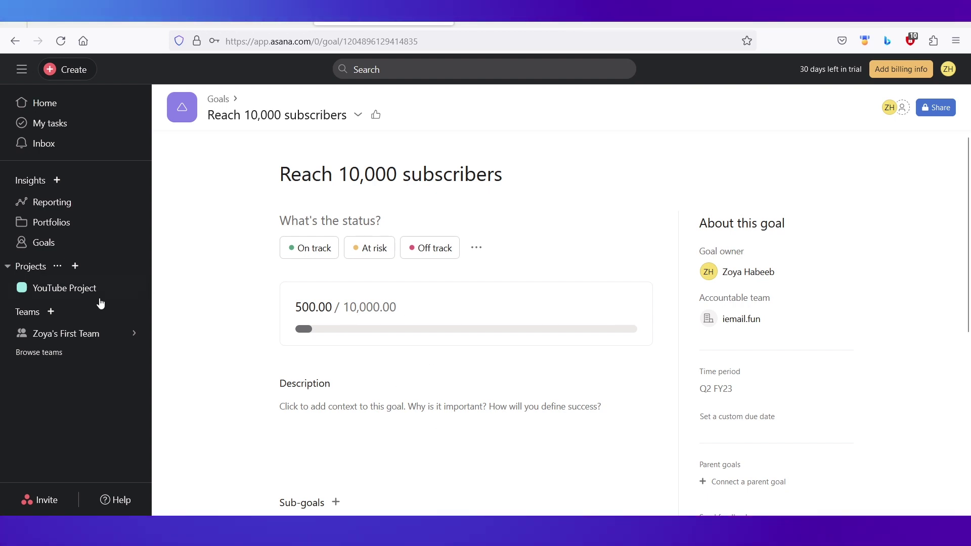
click(65, 288)
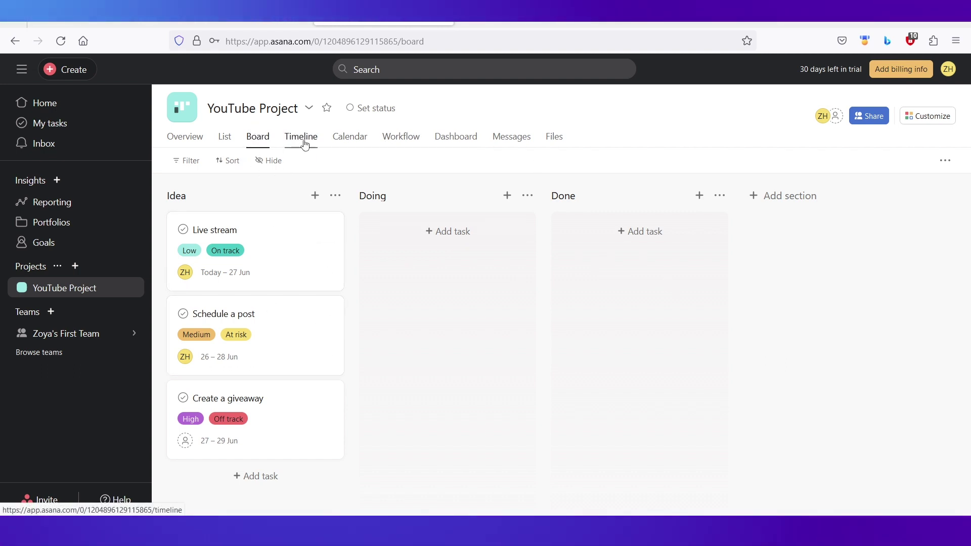
click(300, 136)
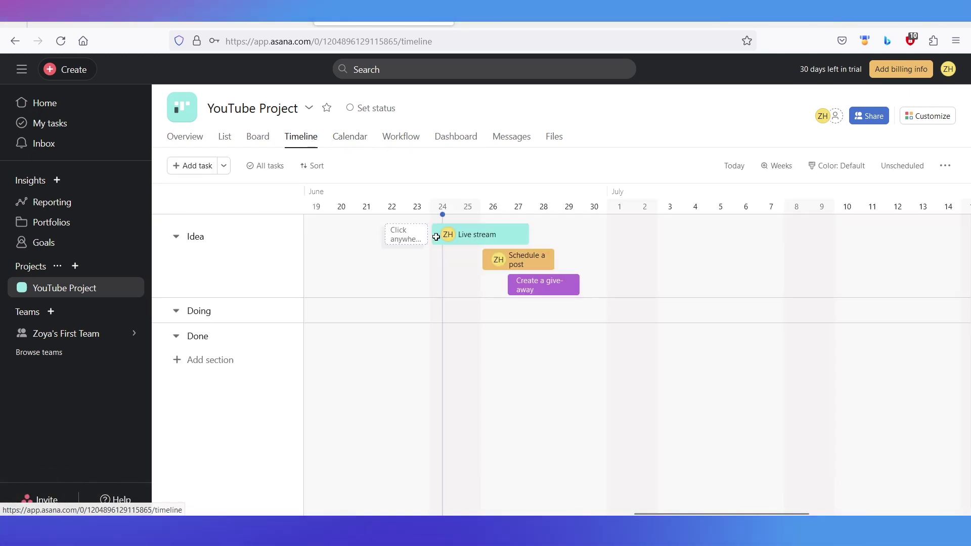
click(350, 137)
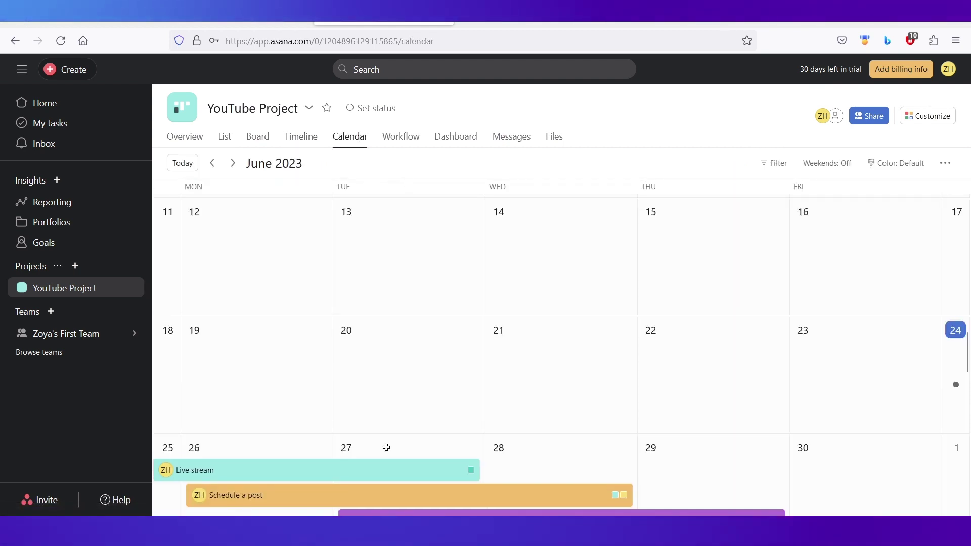
scroll(387, 447, down, 3)
scroll(386, 425, down, 1)
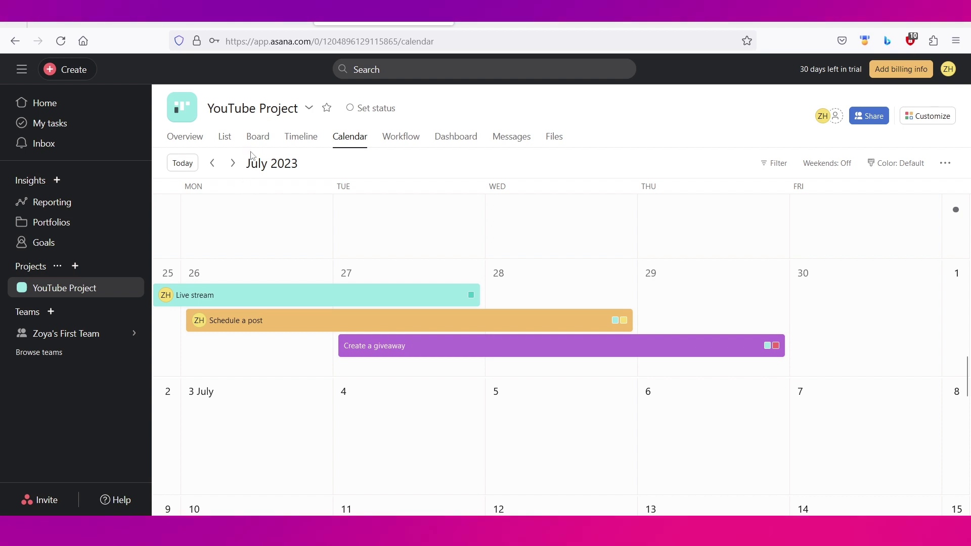
click(257, 136)
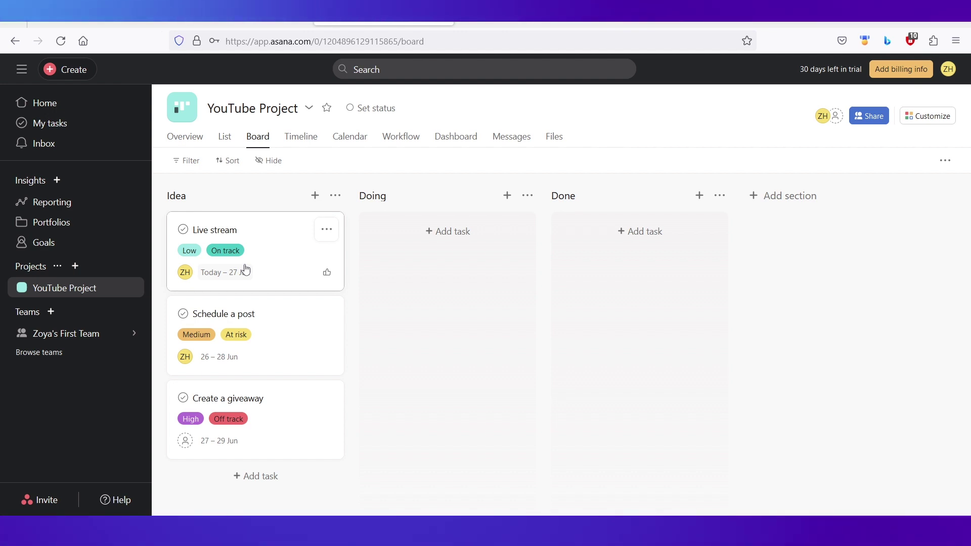
- Move the Live stream card into Doing and Schedule a post into Done
drag(245, 269, 466, 263)
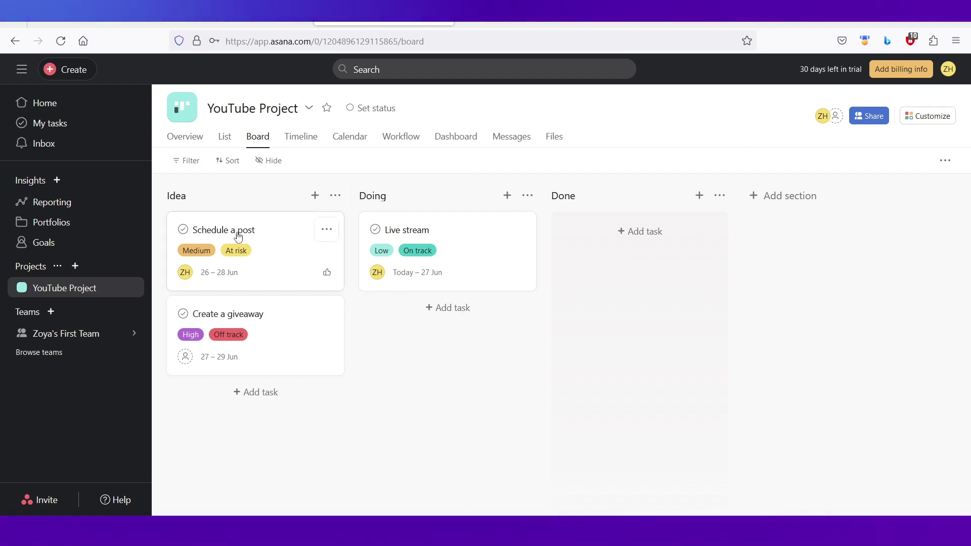
mouse_move(254, 251)
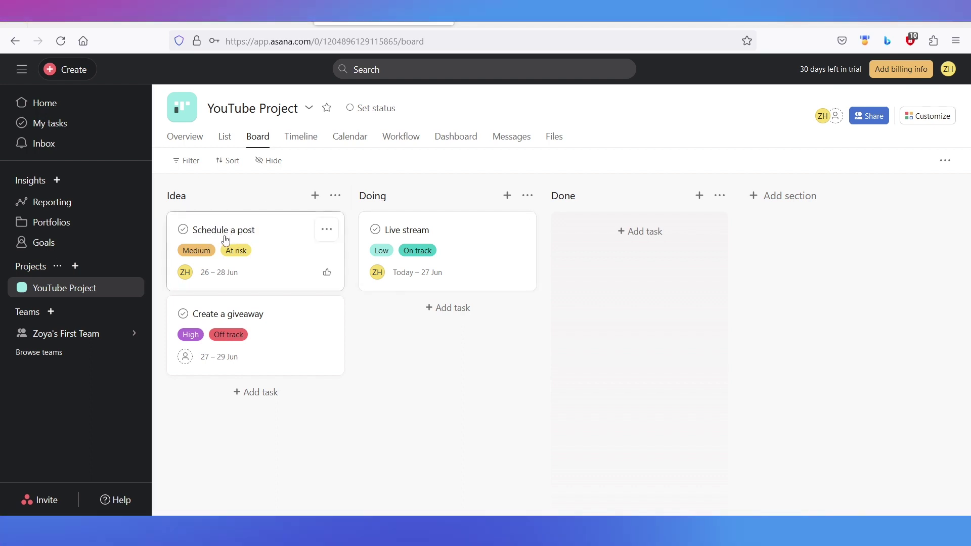
drag(228, 236, 608, 247)
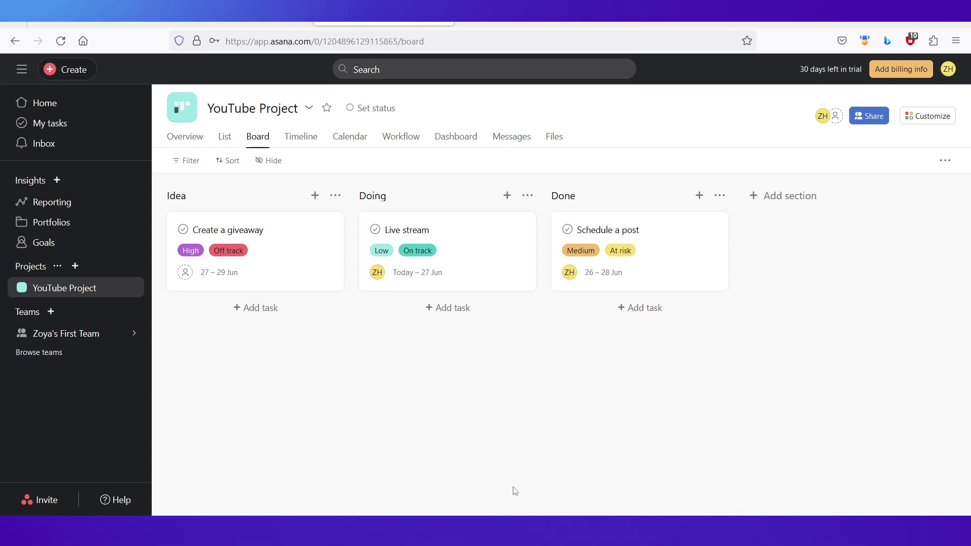
- On Home, review the profile, project setup, download apps and browse integrations steps
click(58, 103)
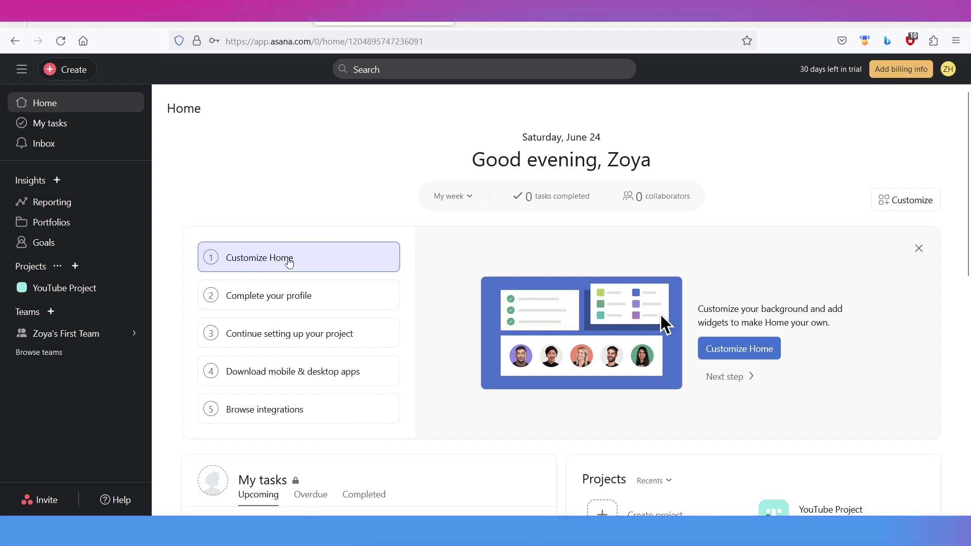
click(289, 296)
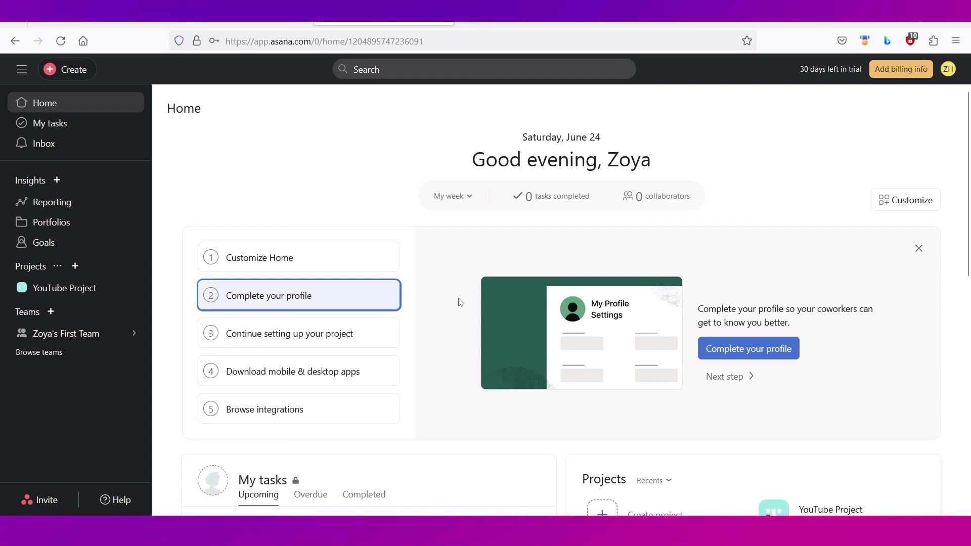
click(306, 338)
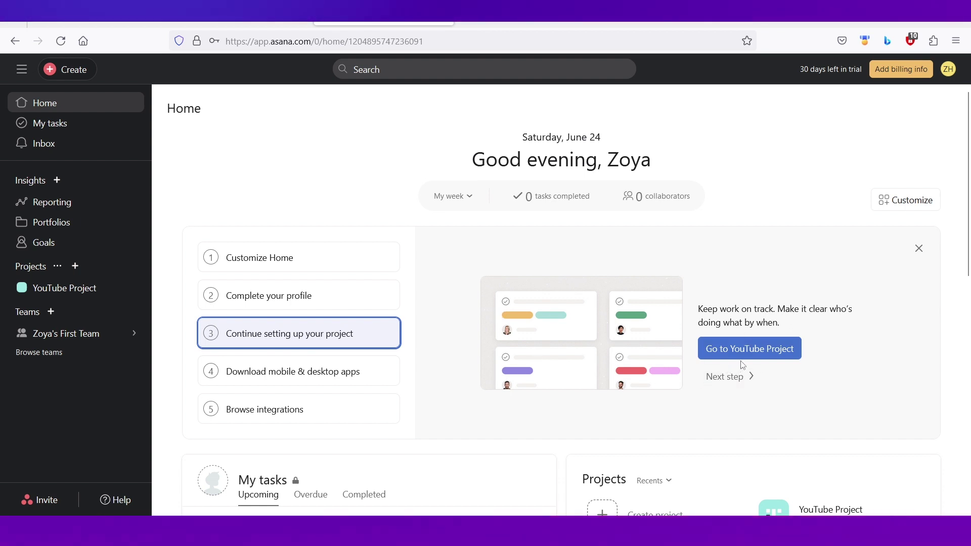
click(330, 376)
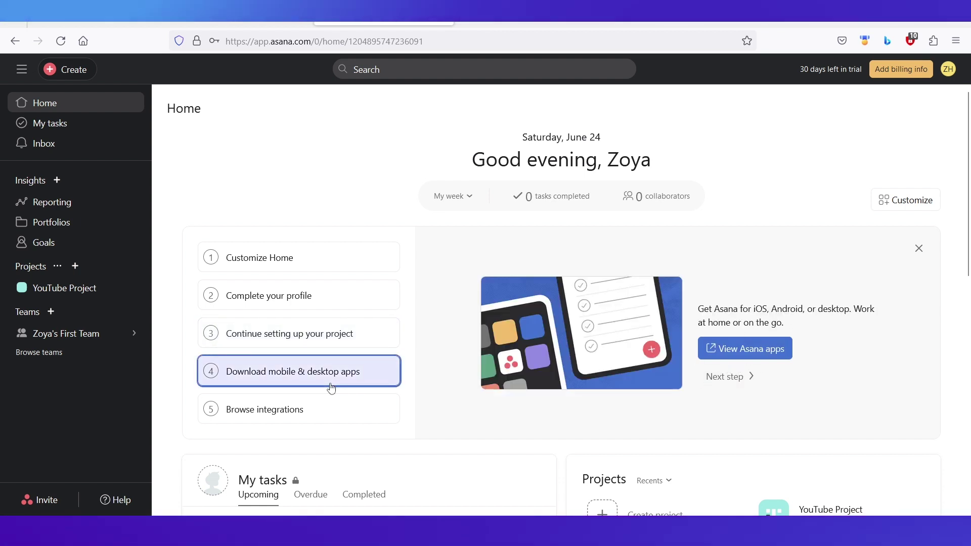
click(280, 414)
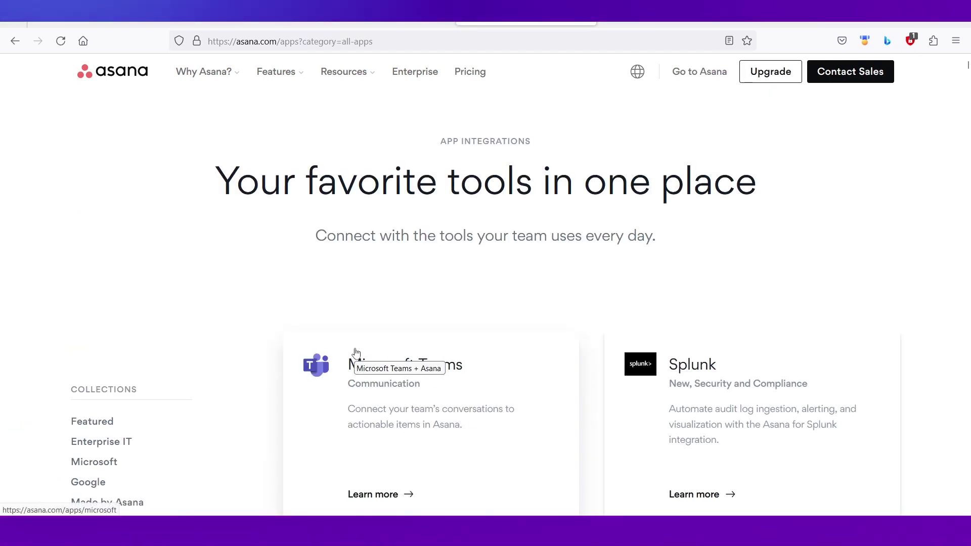
scroll(355, 352, down, 5)
scroll(355, 353, down, 3)
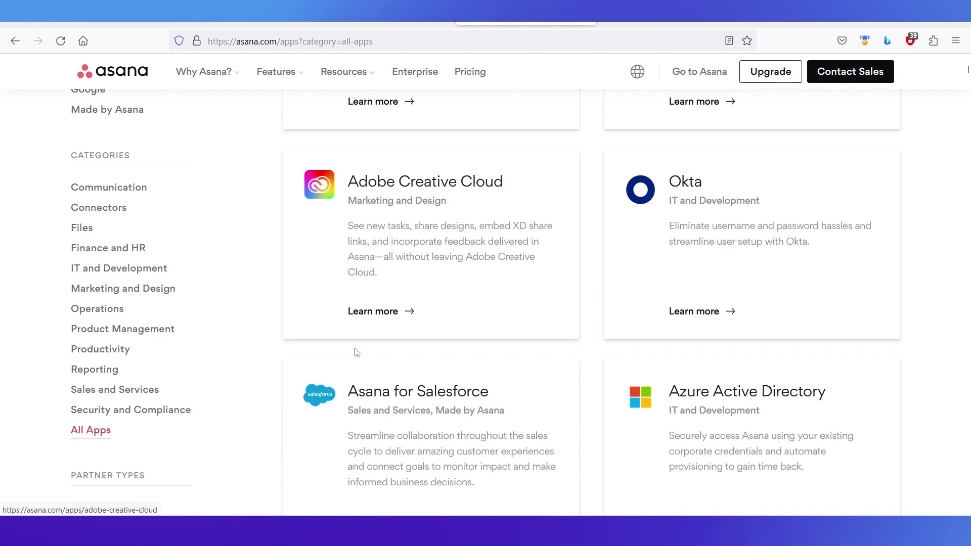
scroll(355, 353, down, 4)
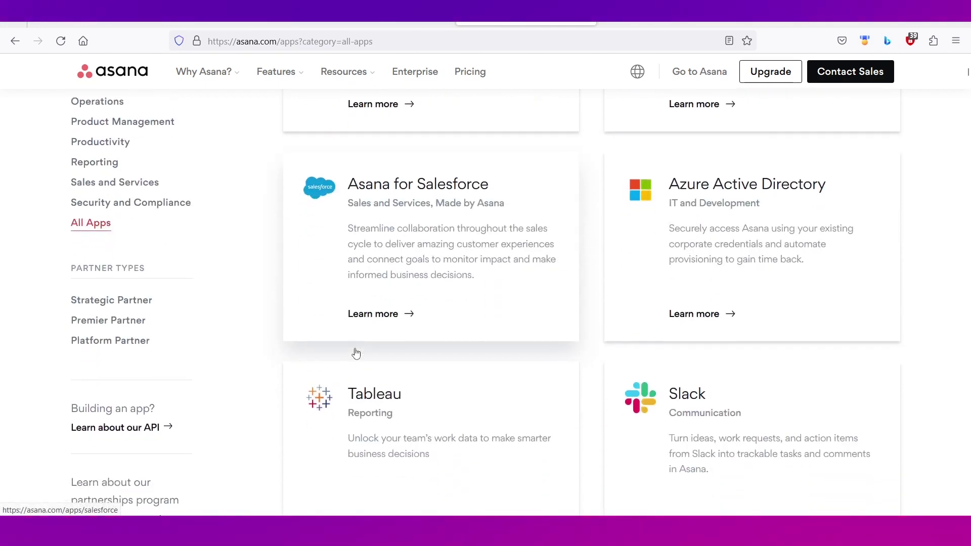
scroll(356, 353, down, 3)
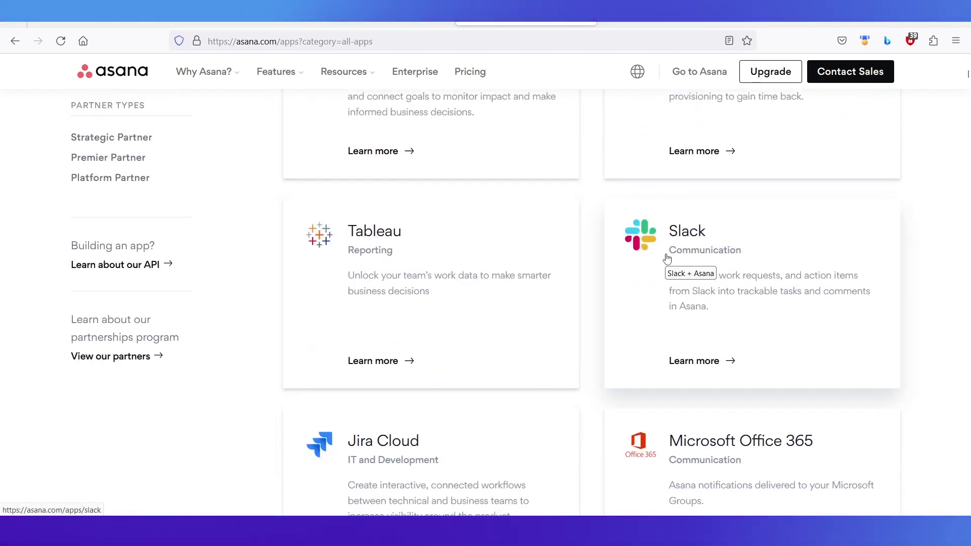
- Filter the integrations to Communication and view the Zoom integration details
click(704, 249)
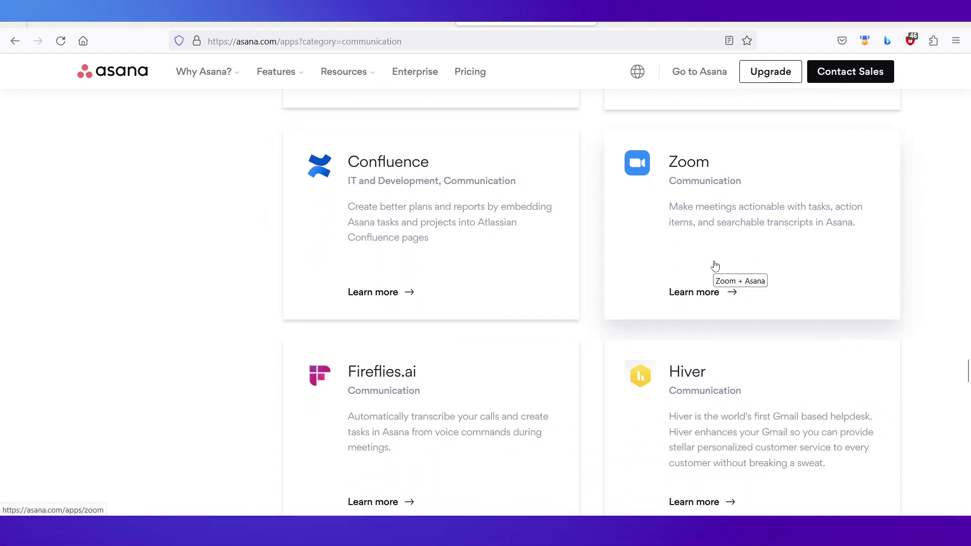
click(693, 291)
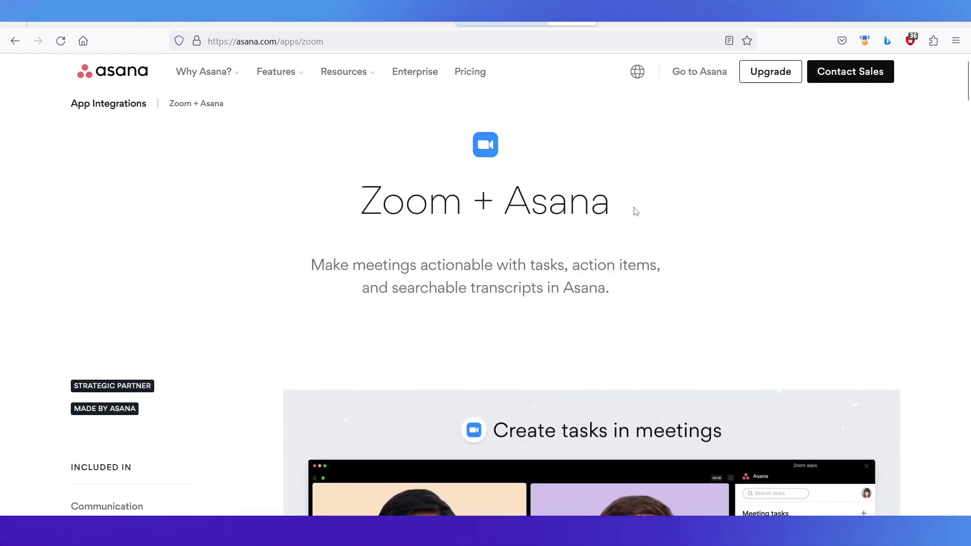
scroll(495, 240, down, 2)
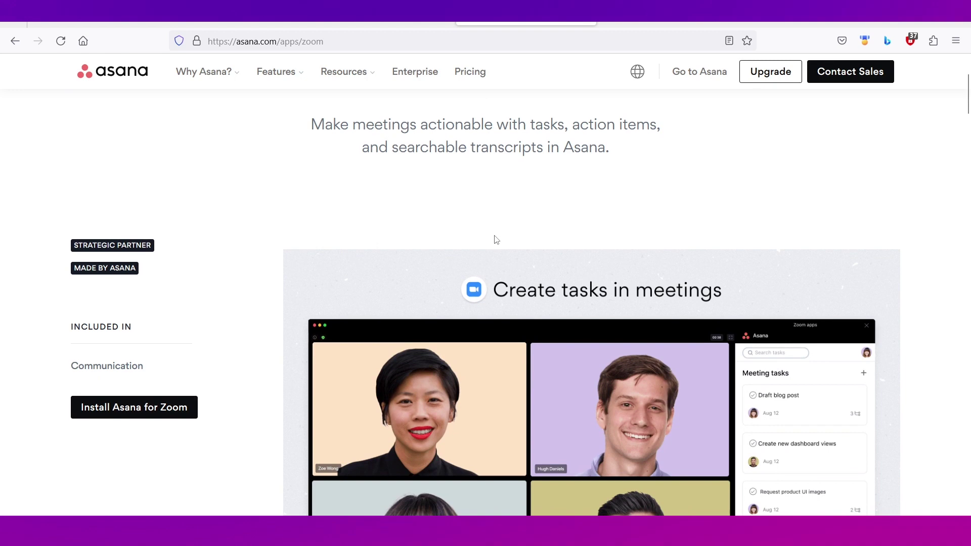
scroll(495, 239, down, 1)
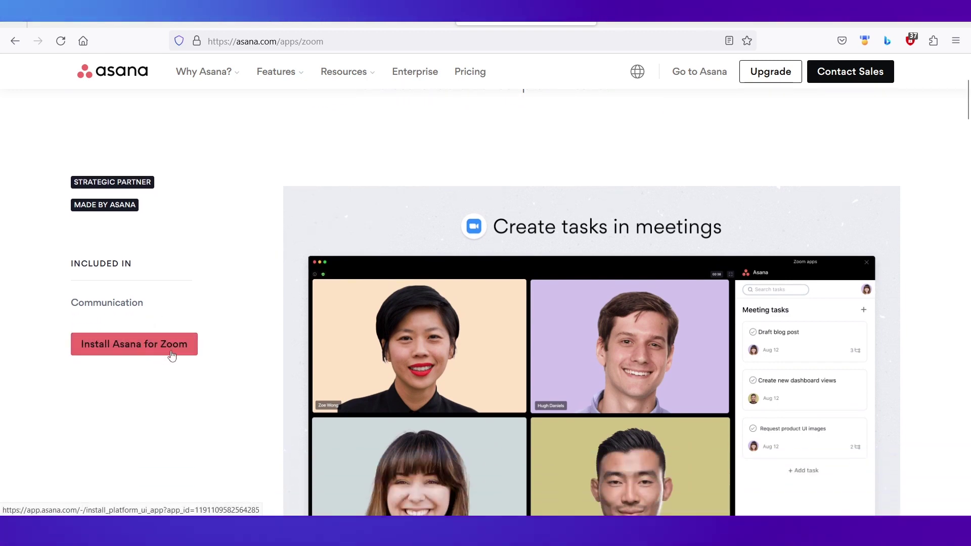
scroll(277, 286, down, 2)
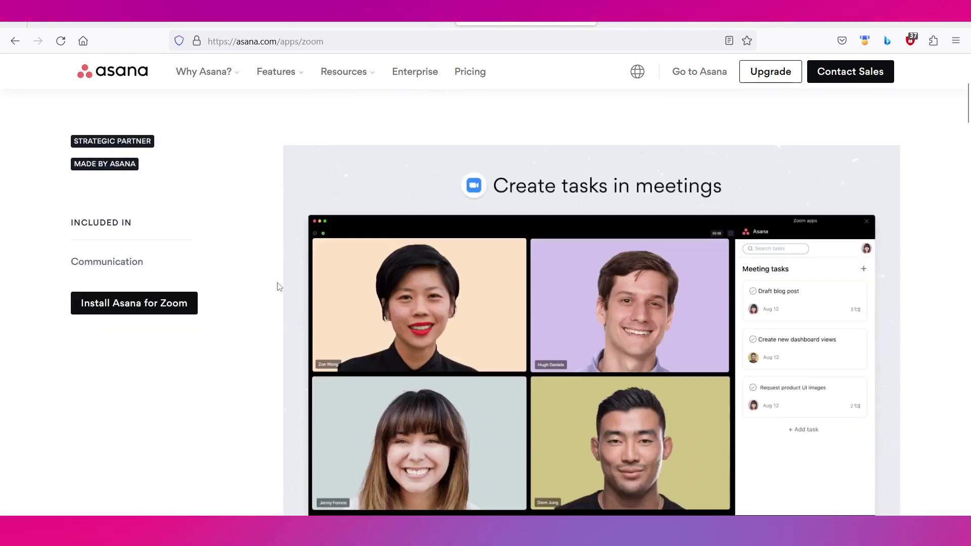
scroll(277, 286, up, 2)
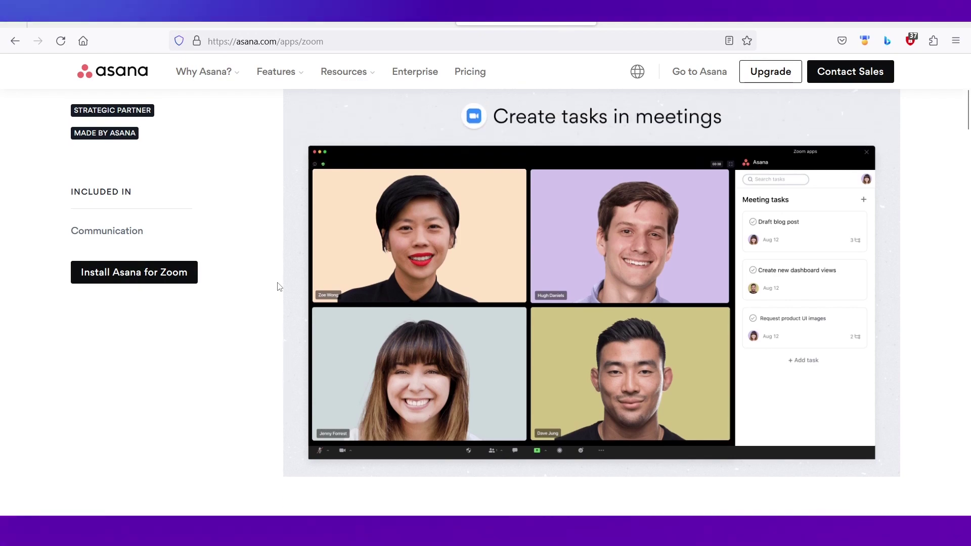
scroll(277, 286, up, 5)
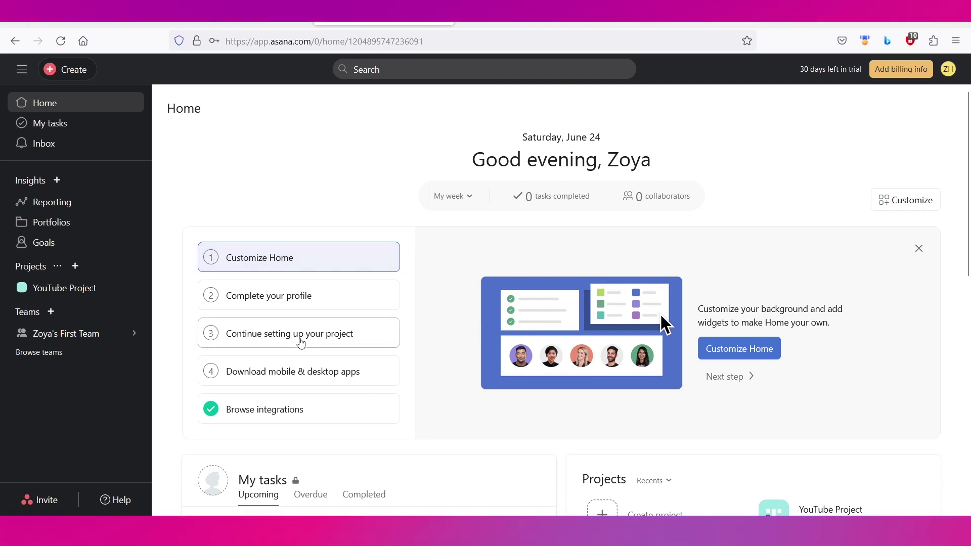
- Revisit the YouTube Project board and the Reporting page, ending on My tasks
click(90, 290)
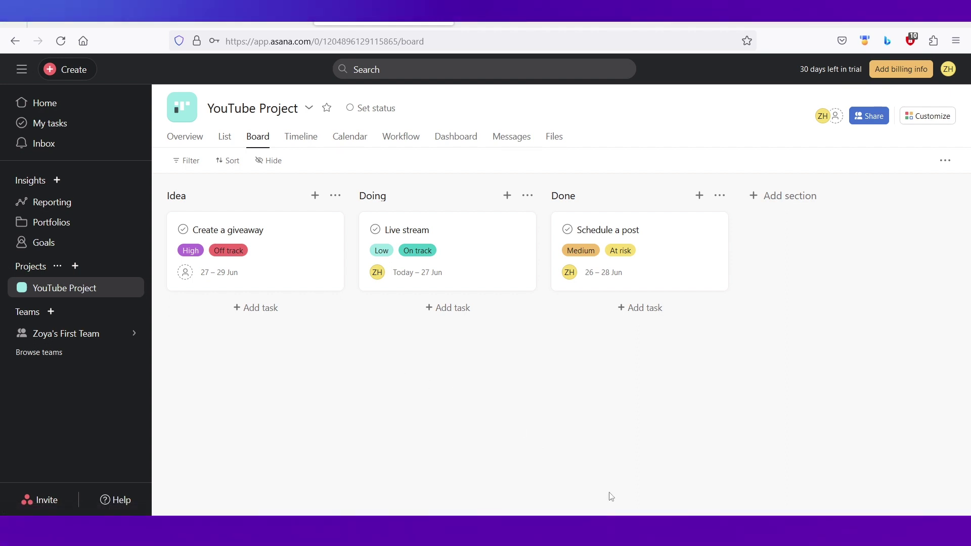
click(52, 202)
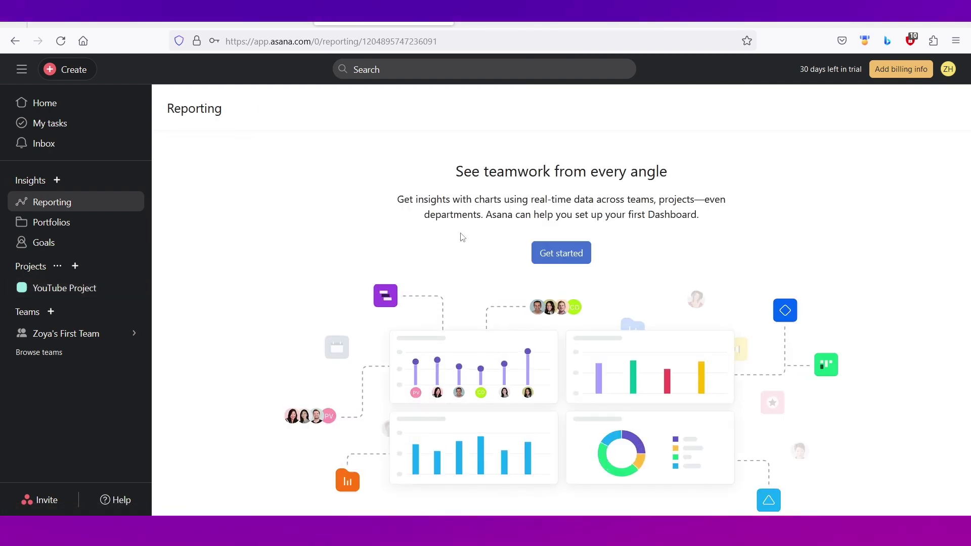
click(50, 124)
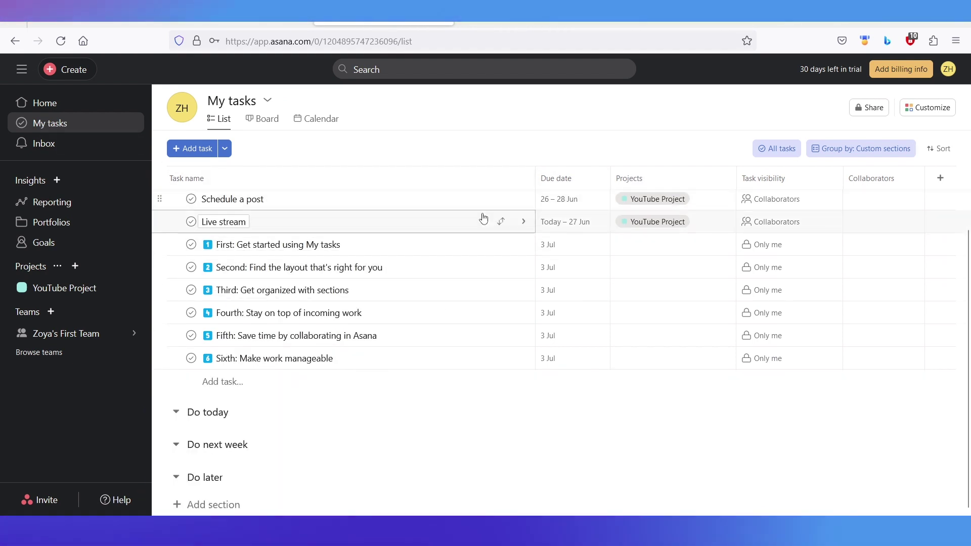
- Drag the Create a giveaway and Live stream cards into Done, then check My tasks
click(53, 288)
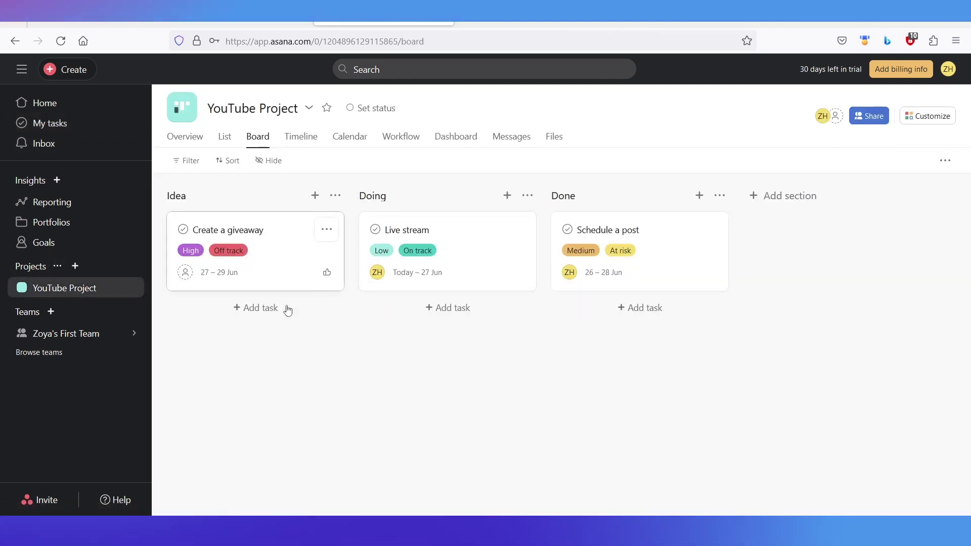
drag(279, 253, 645, 308)
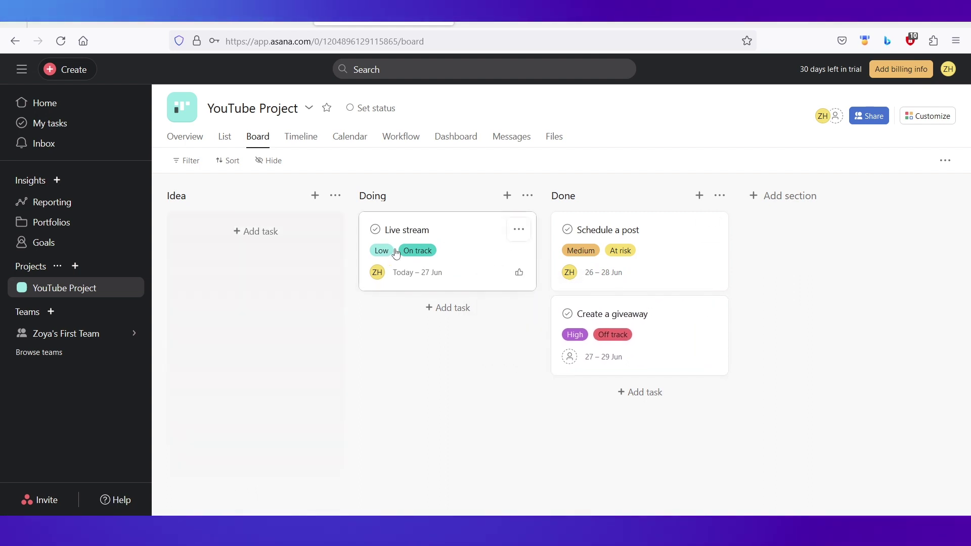
drag(454, 241, 651, 338)
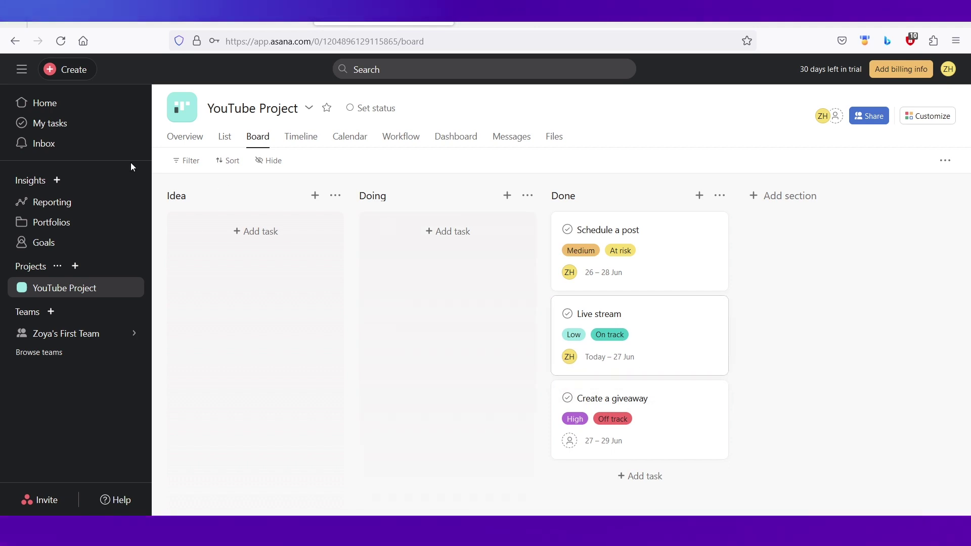
click(50, 122)
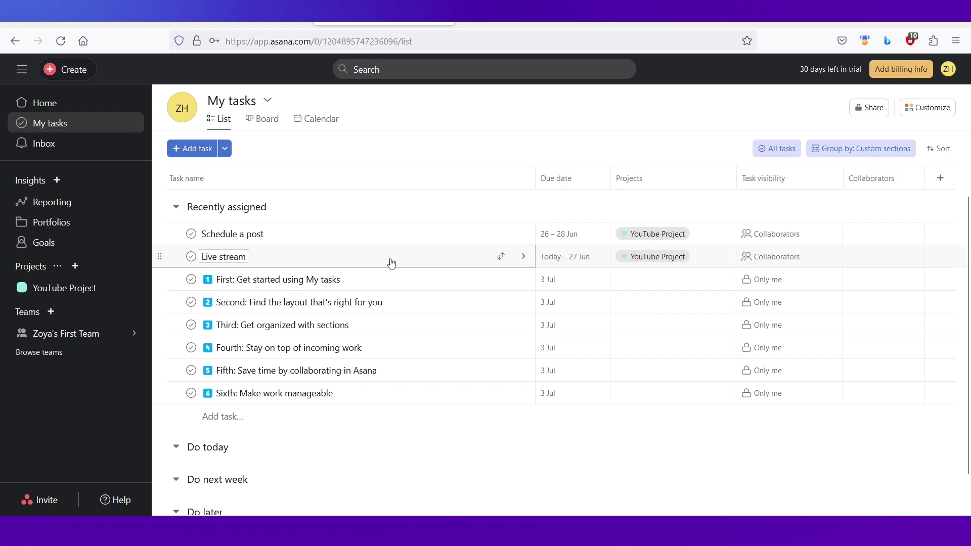
scroll(383, 254, down, 1)
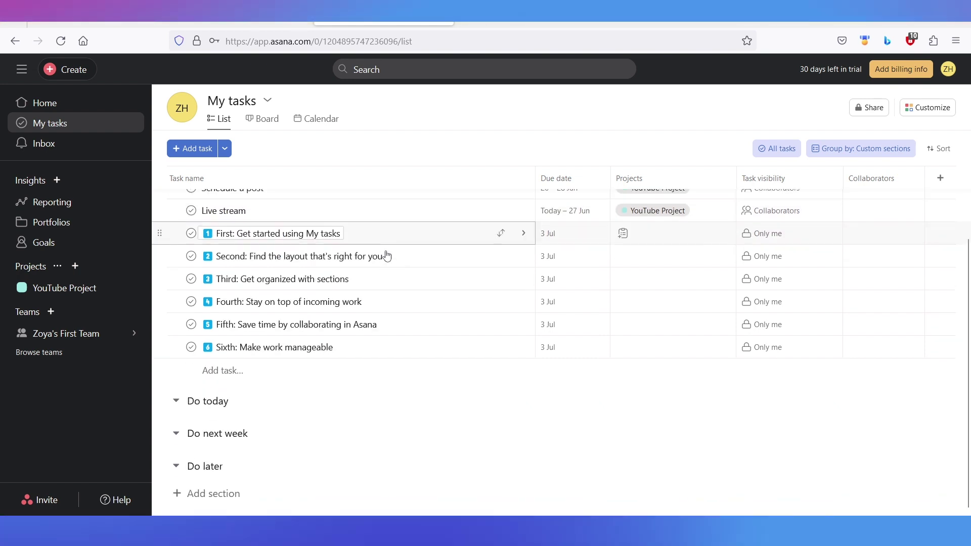
scroll(383, 253, up, 1)
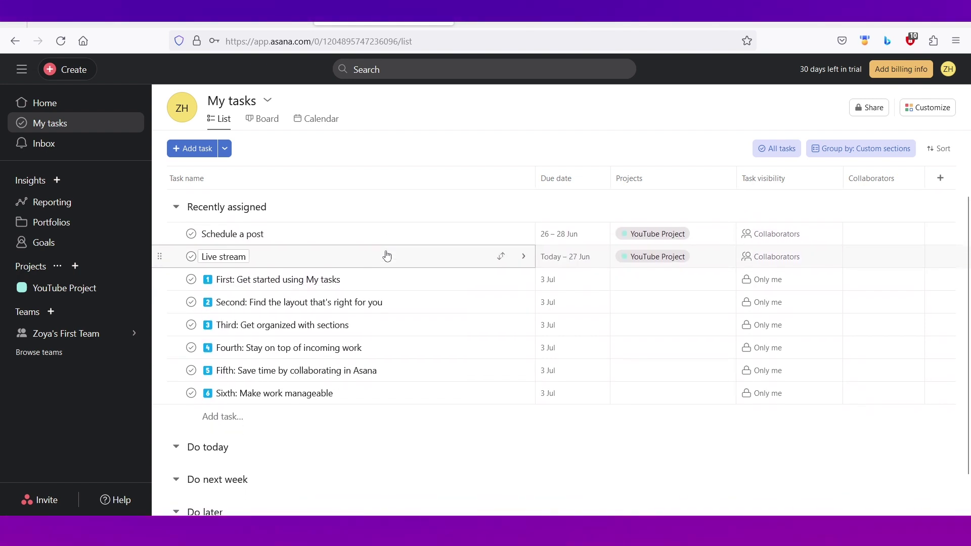